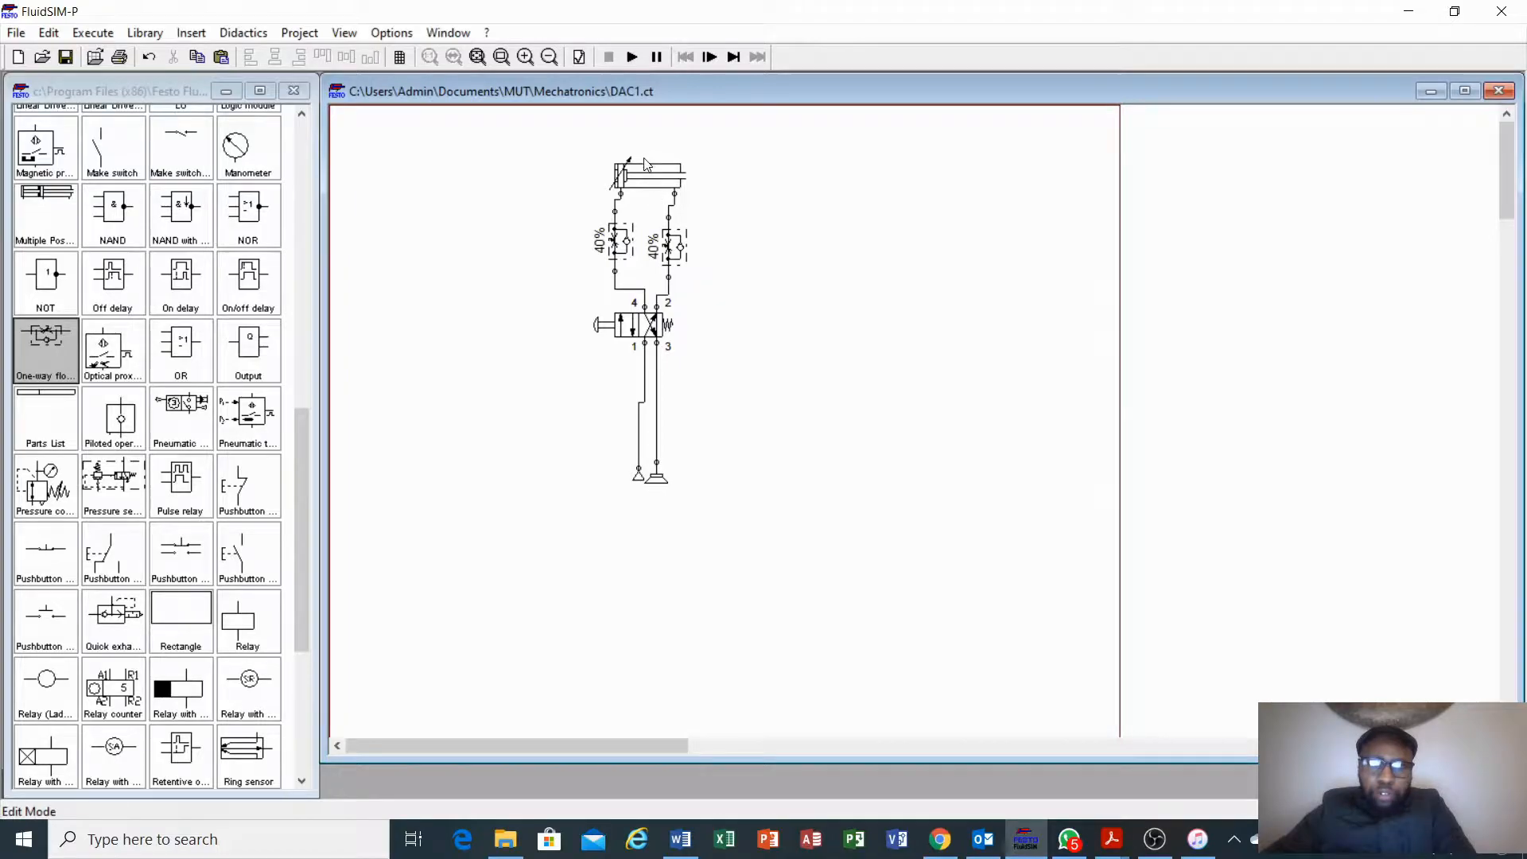
- Place a 3/n way valve below and to the left of the 4/n way valve in the circuit
mouse_move(651, 184)
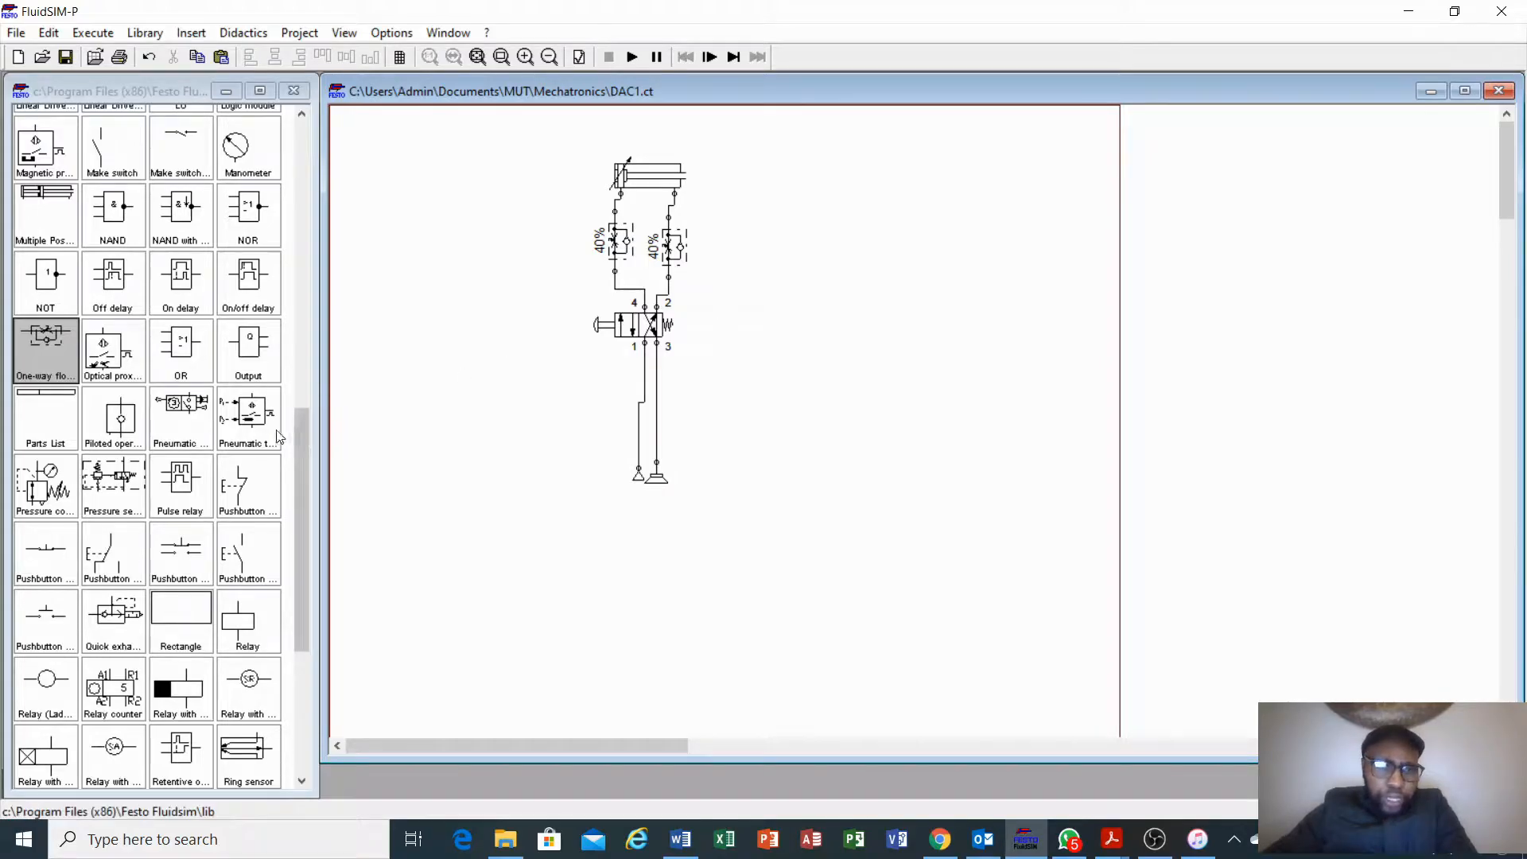
left_click(301, 468)
left_click_drag(300, 467, 319, 158)
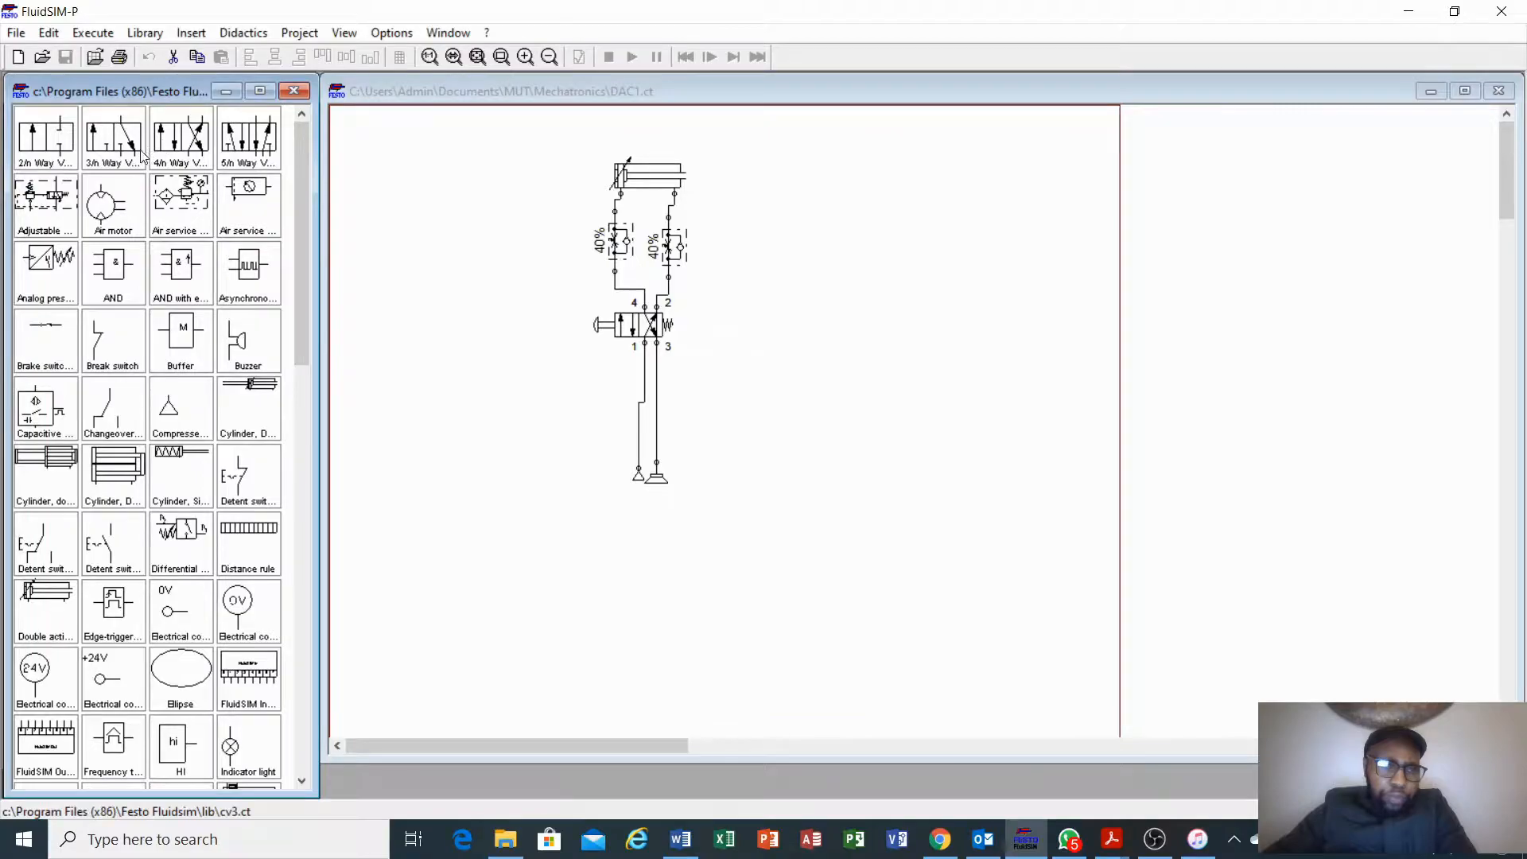
left_click_drag(117, 140, 539, 398)
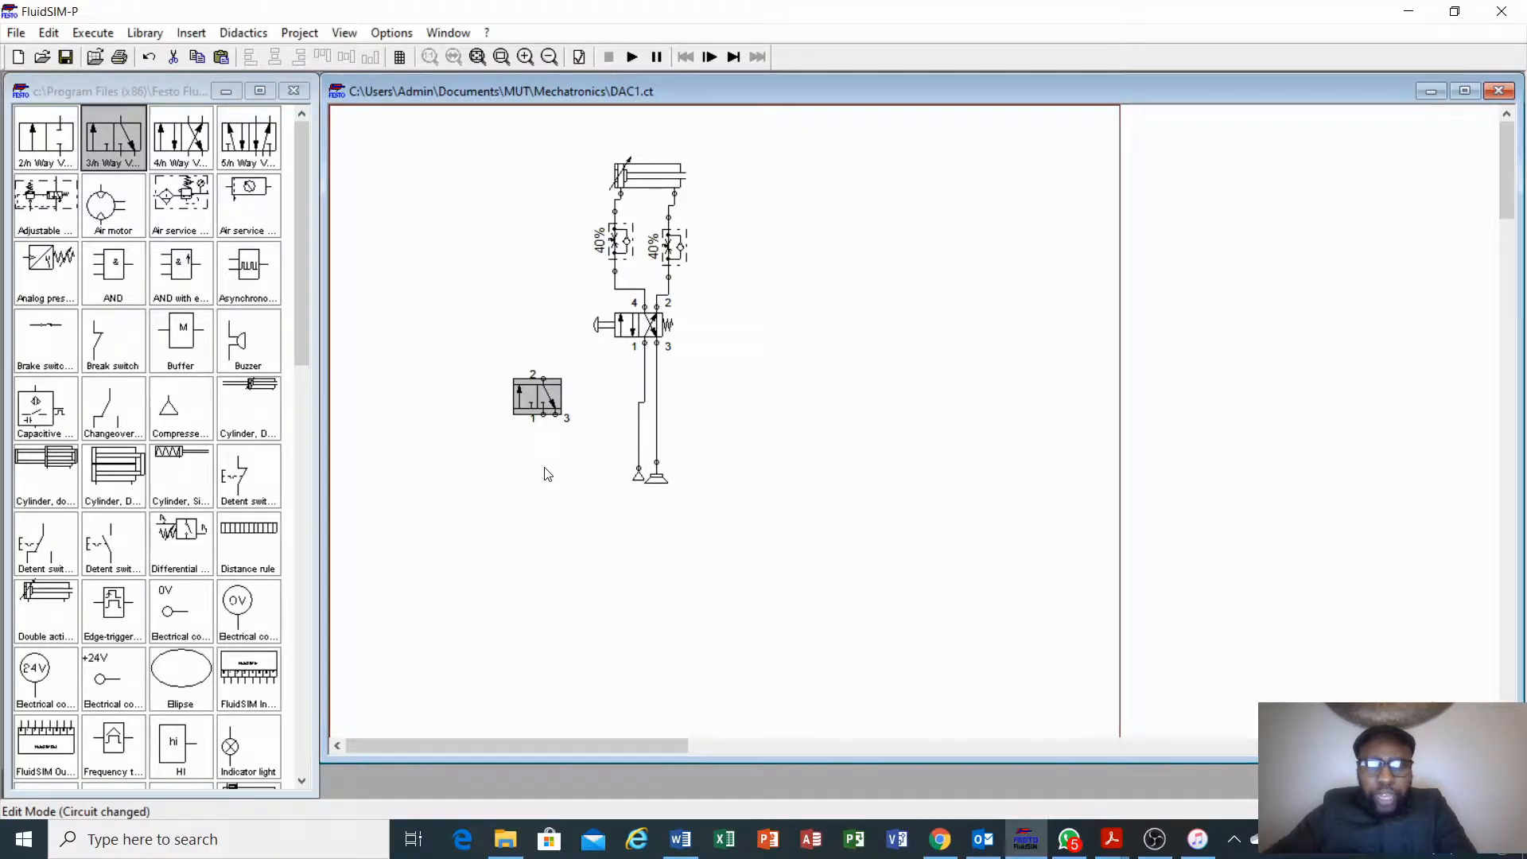
- Configure the new 3/n way valve with manual pushbutton actuation on its left side and spring return on its right side
double_click(533, 400)
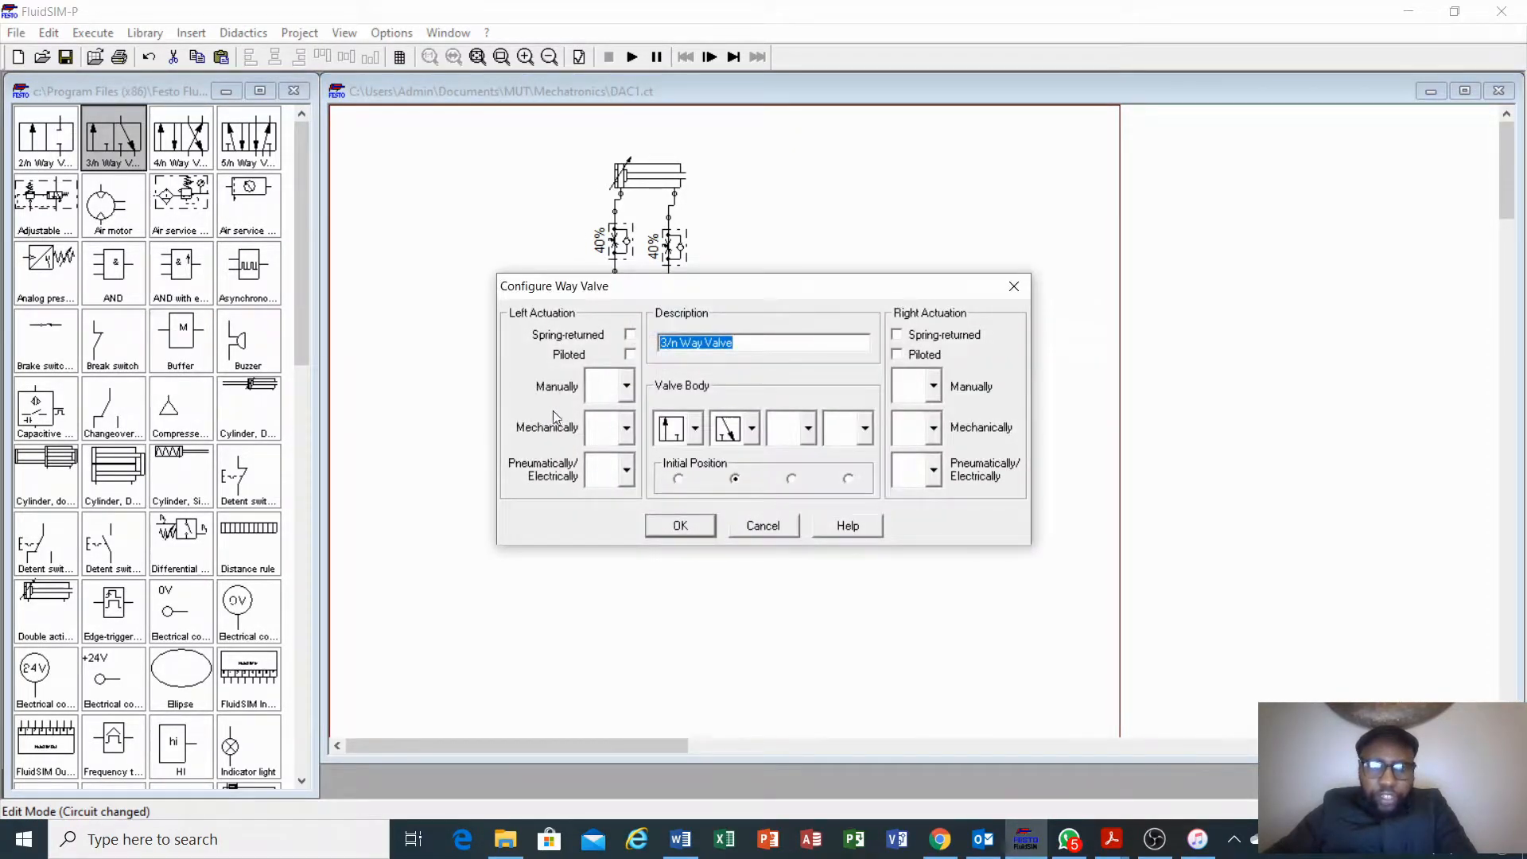
left_click(628, 386)
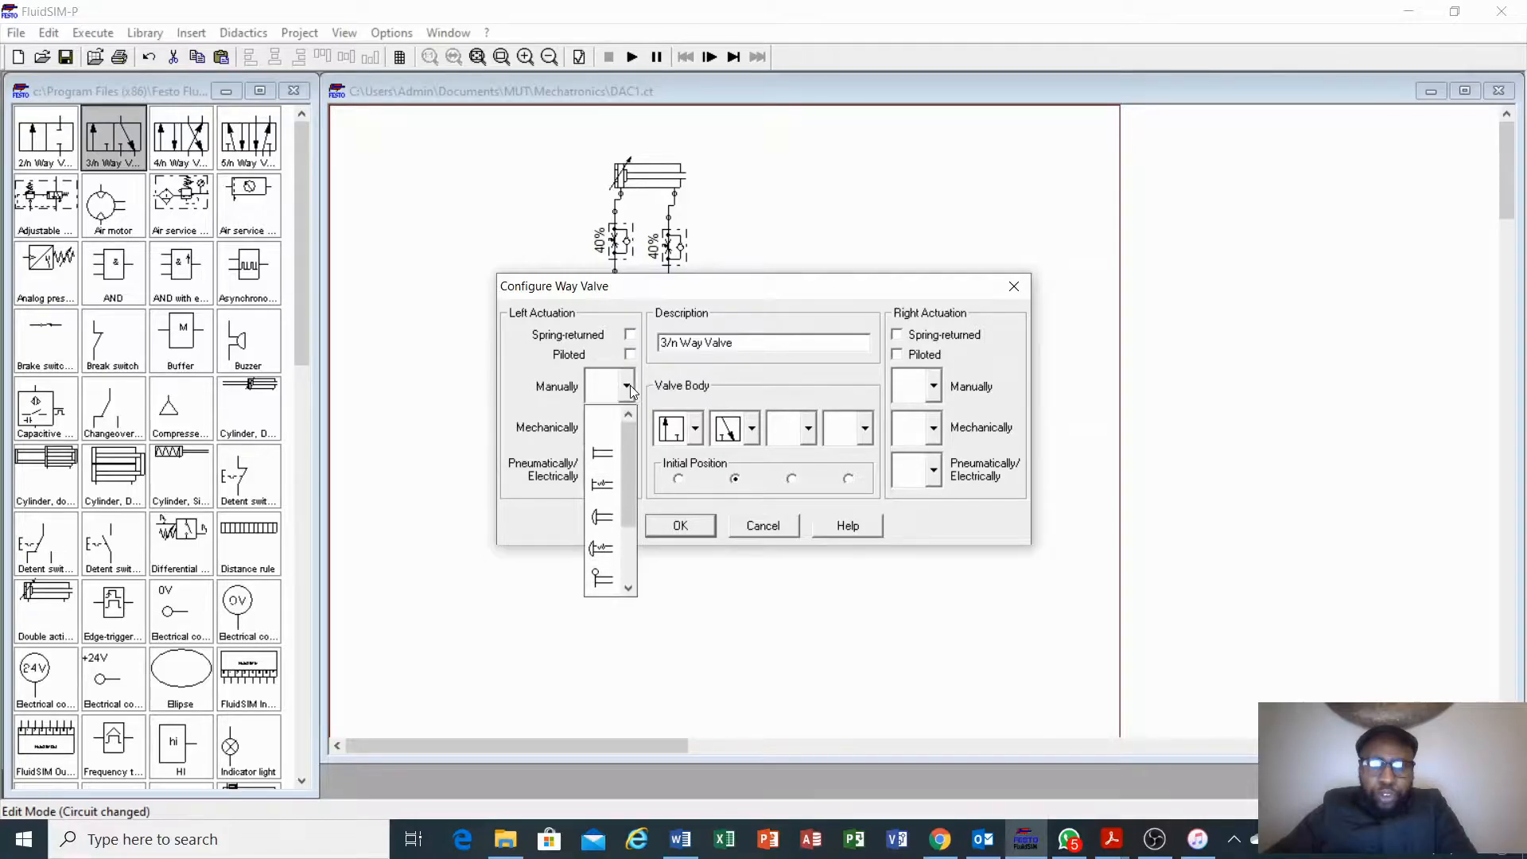
left_click(603, 526)
left_click(897, 334)
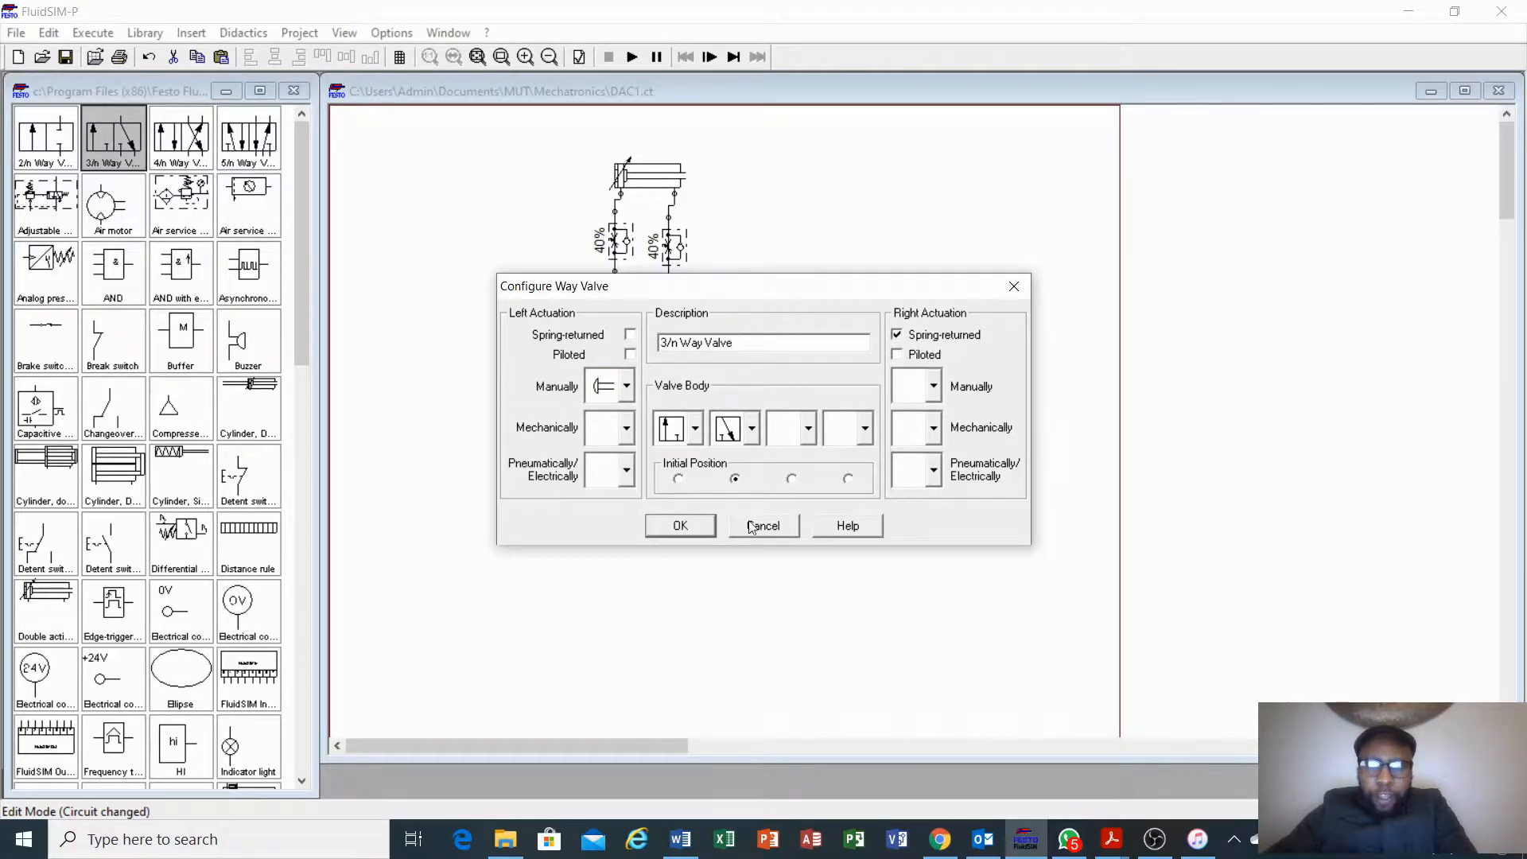
left_click(678, 527)
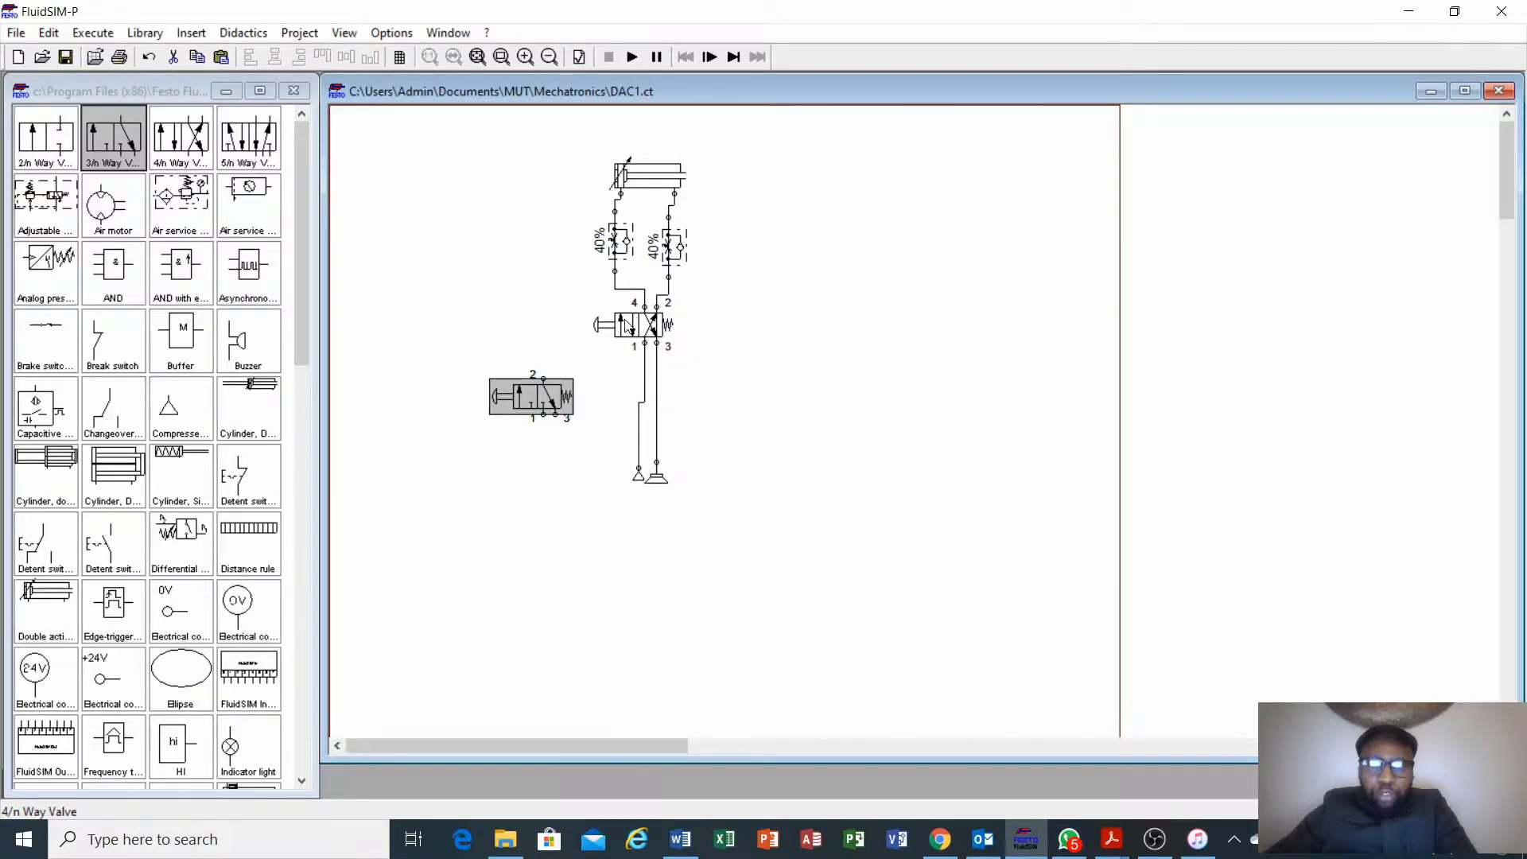
- Replace the 4/n way valve's left manual actuation with the dashed-line pneumatic pilot actuation
double_click(624, 319)
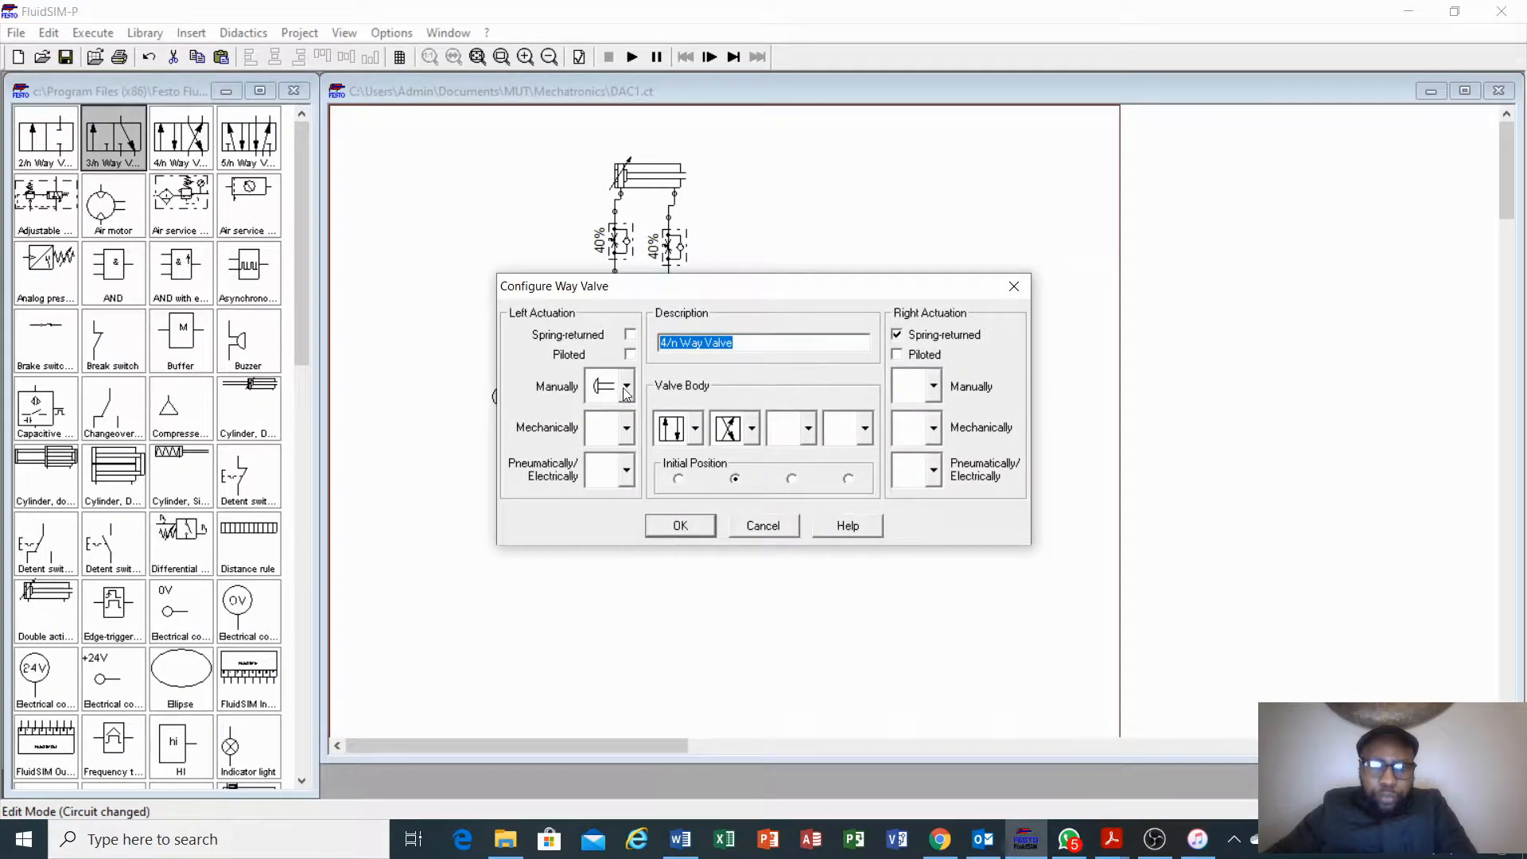
left_click(625, 387)
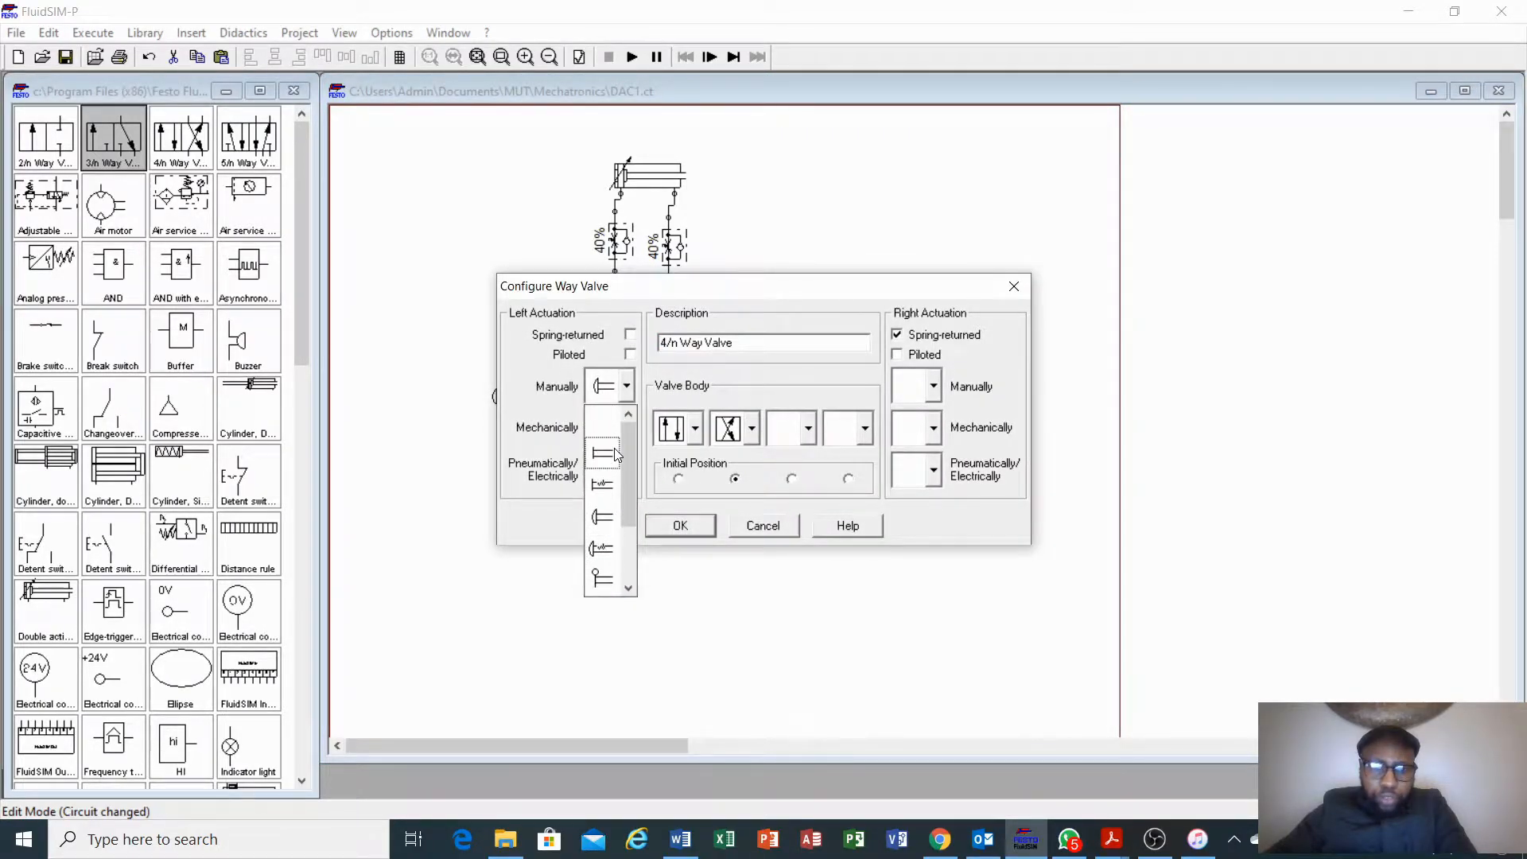
left_click(600, 425)
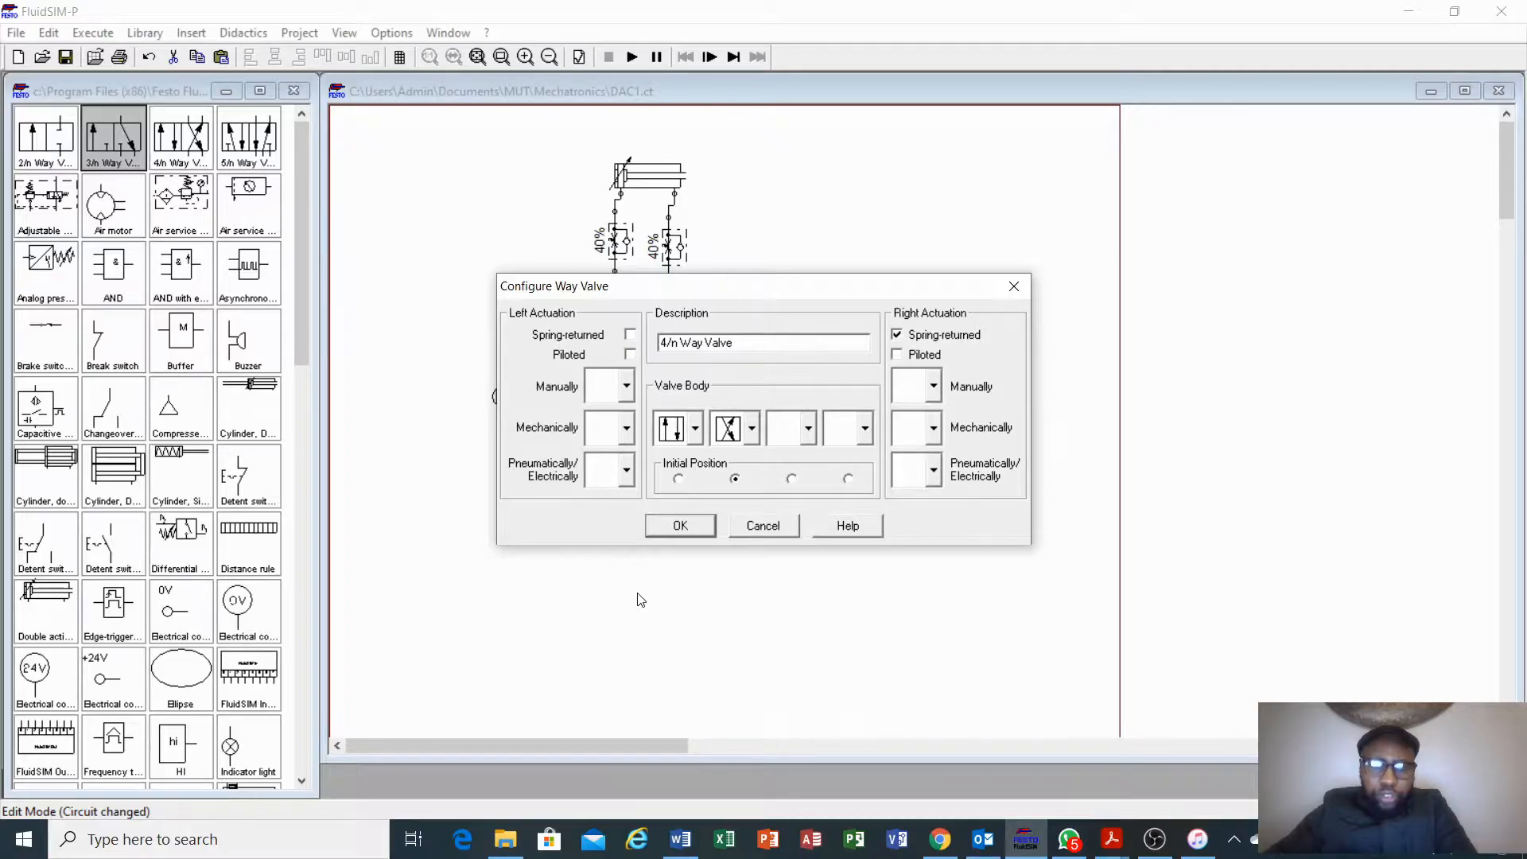
left_click(626, 475)
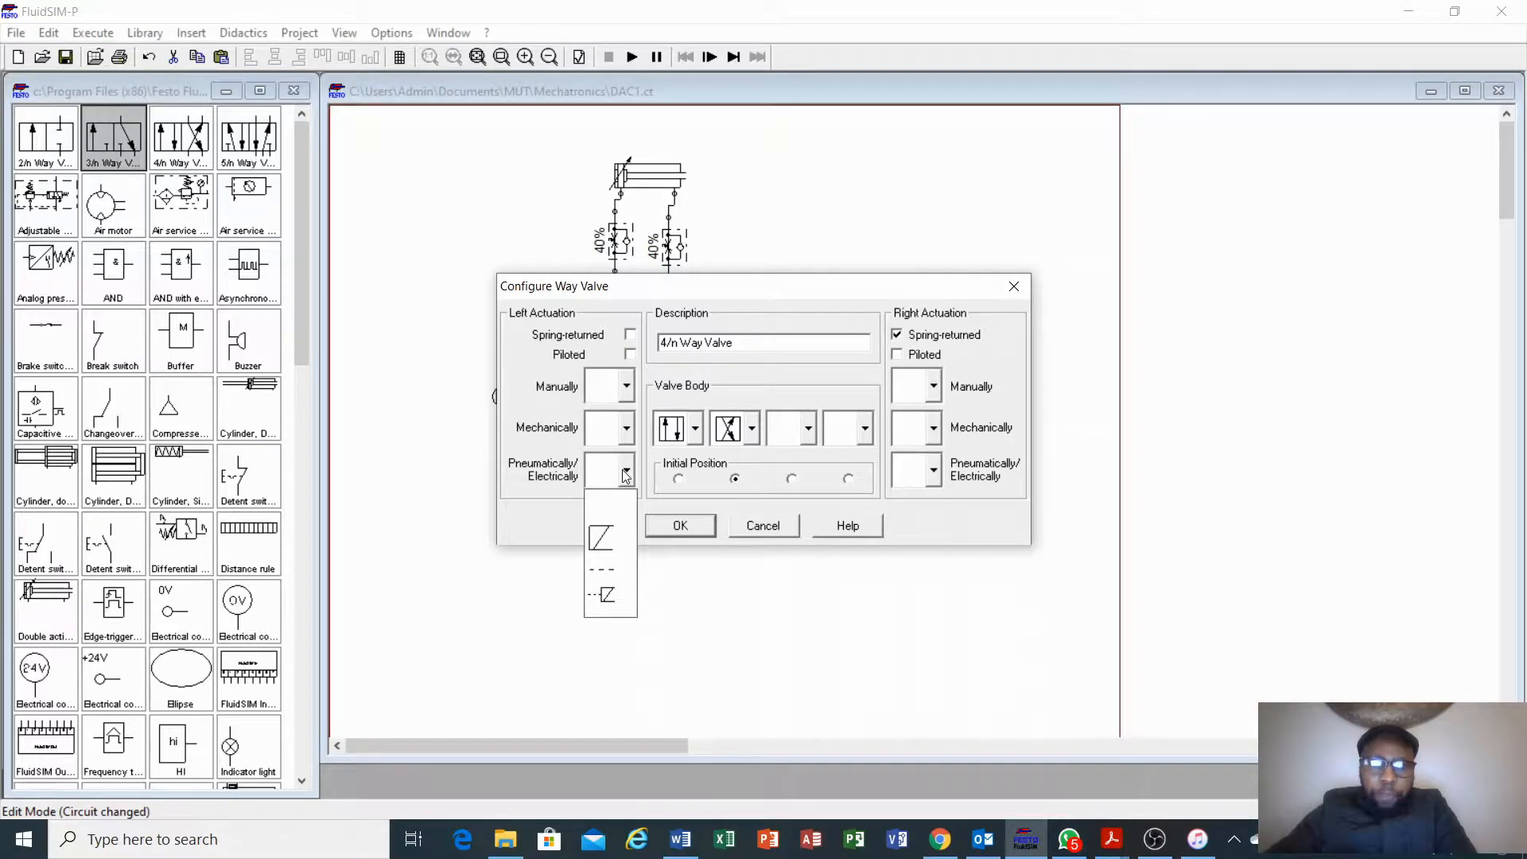
left_click(602, 576)
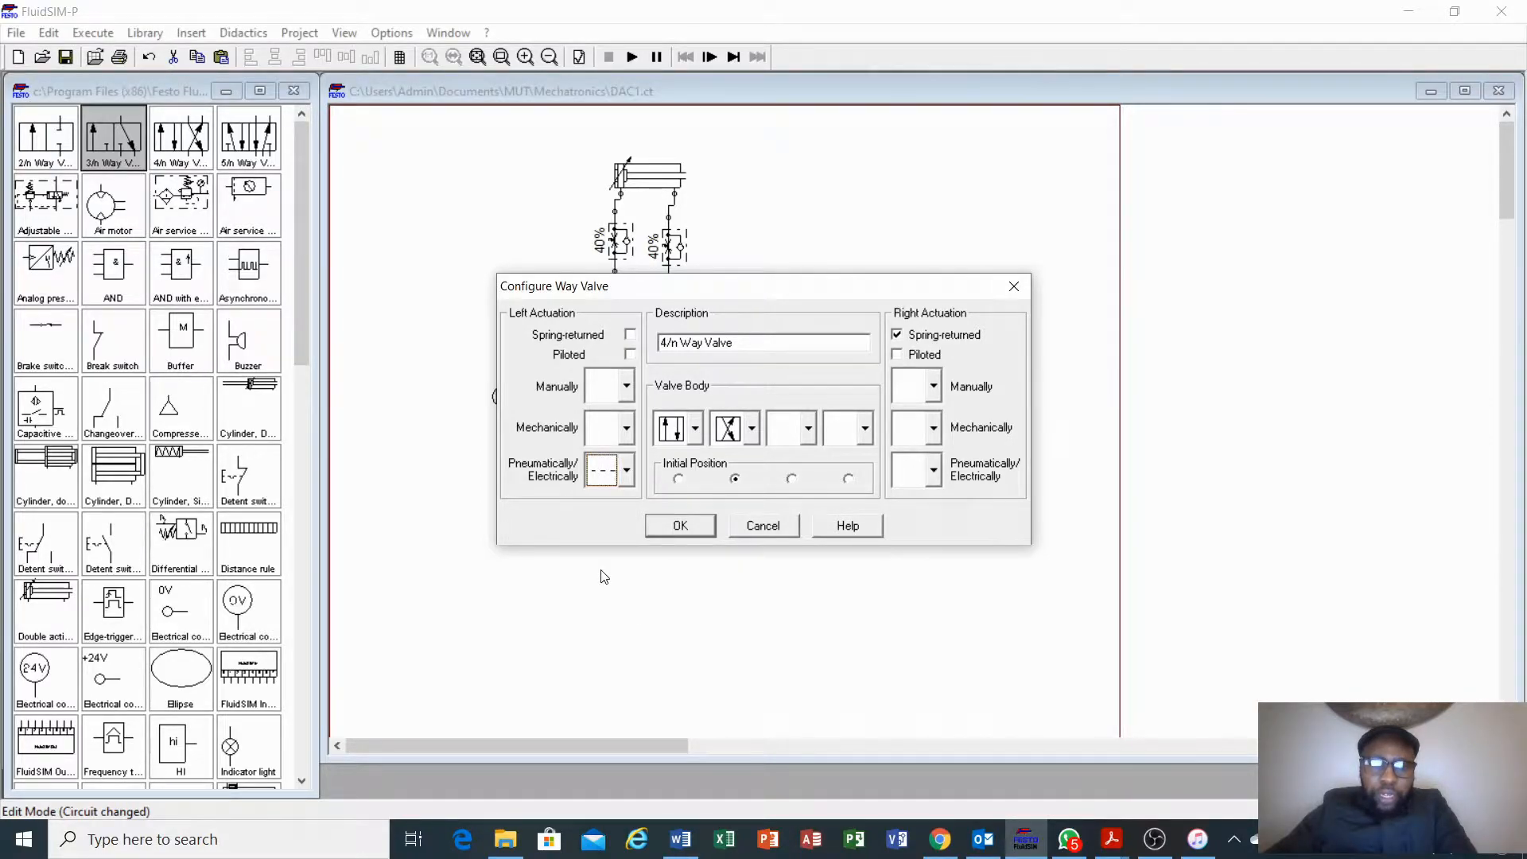
left_click(678, 526)
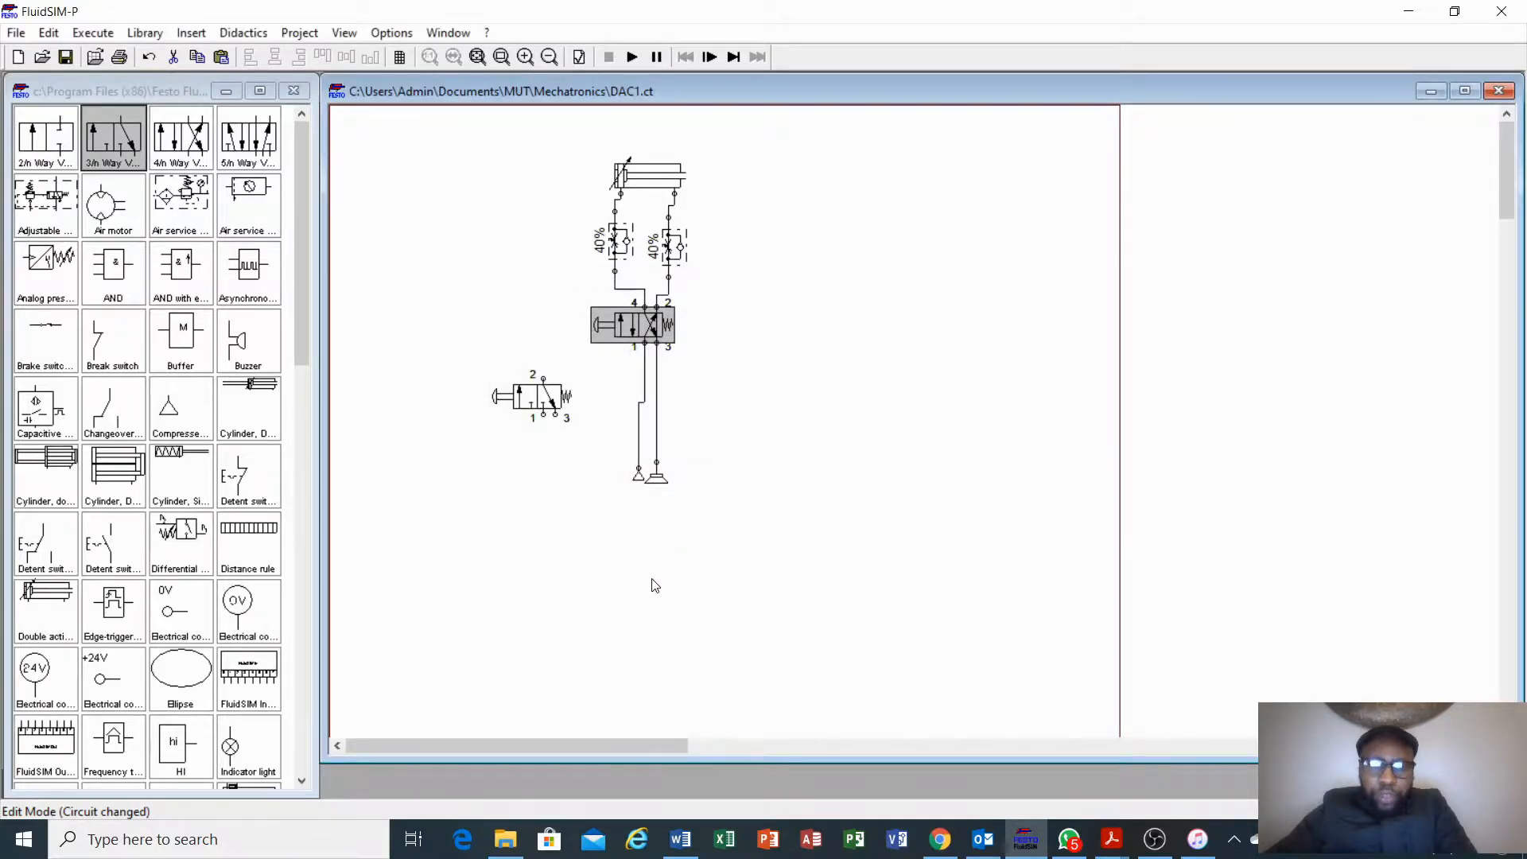
- Connect the 3/n valve's port 2 to the 4/n valve's pilot port, port 1 to the air supply line and port 3 to the exhaust line
left_click_drag(542, 375, 600, 331)
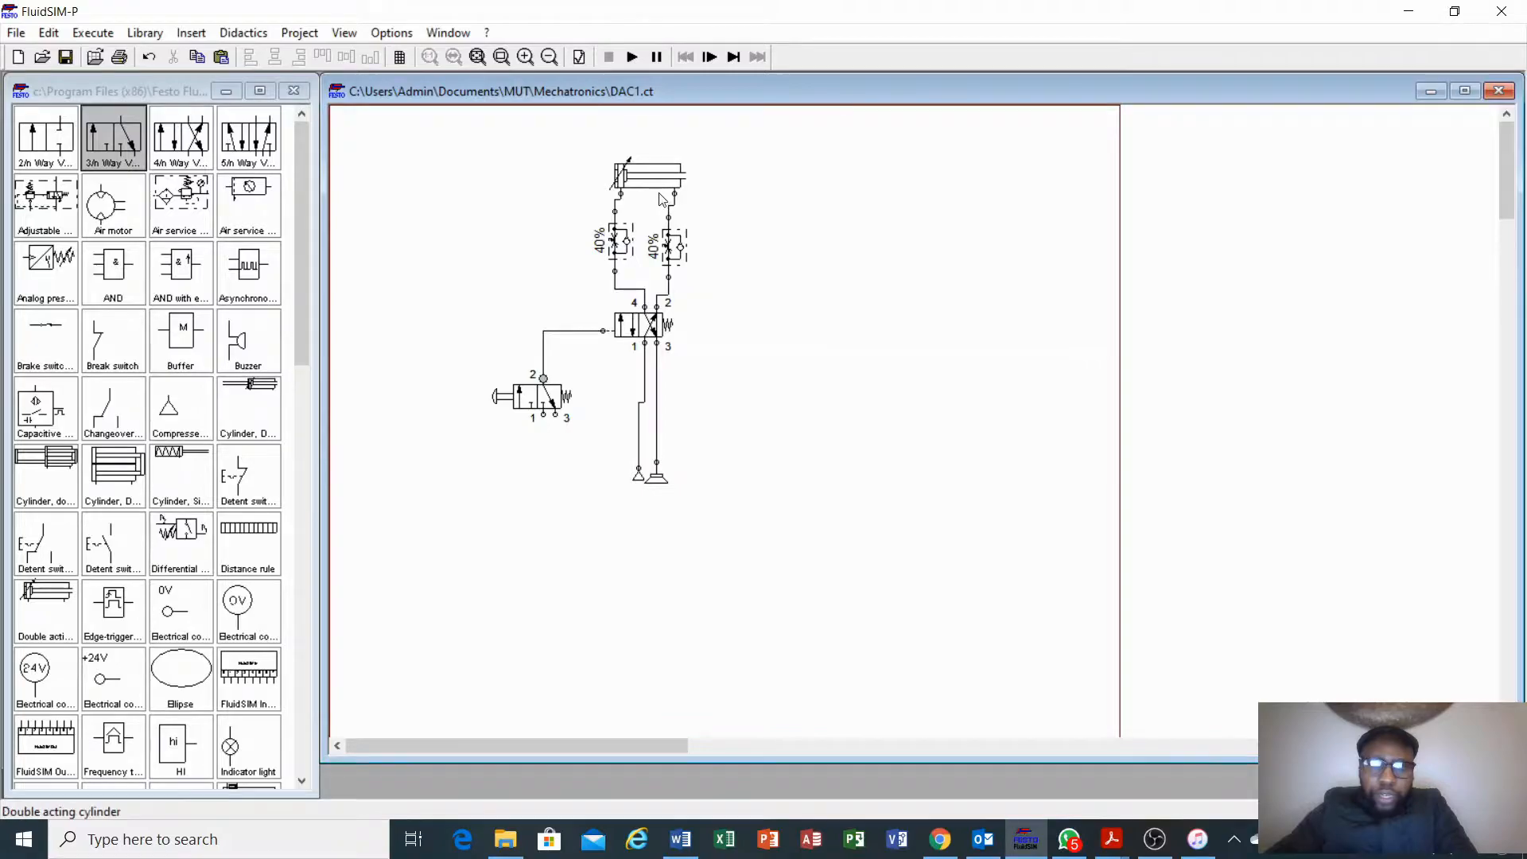
mouse_move(652, 189)
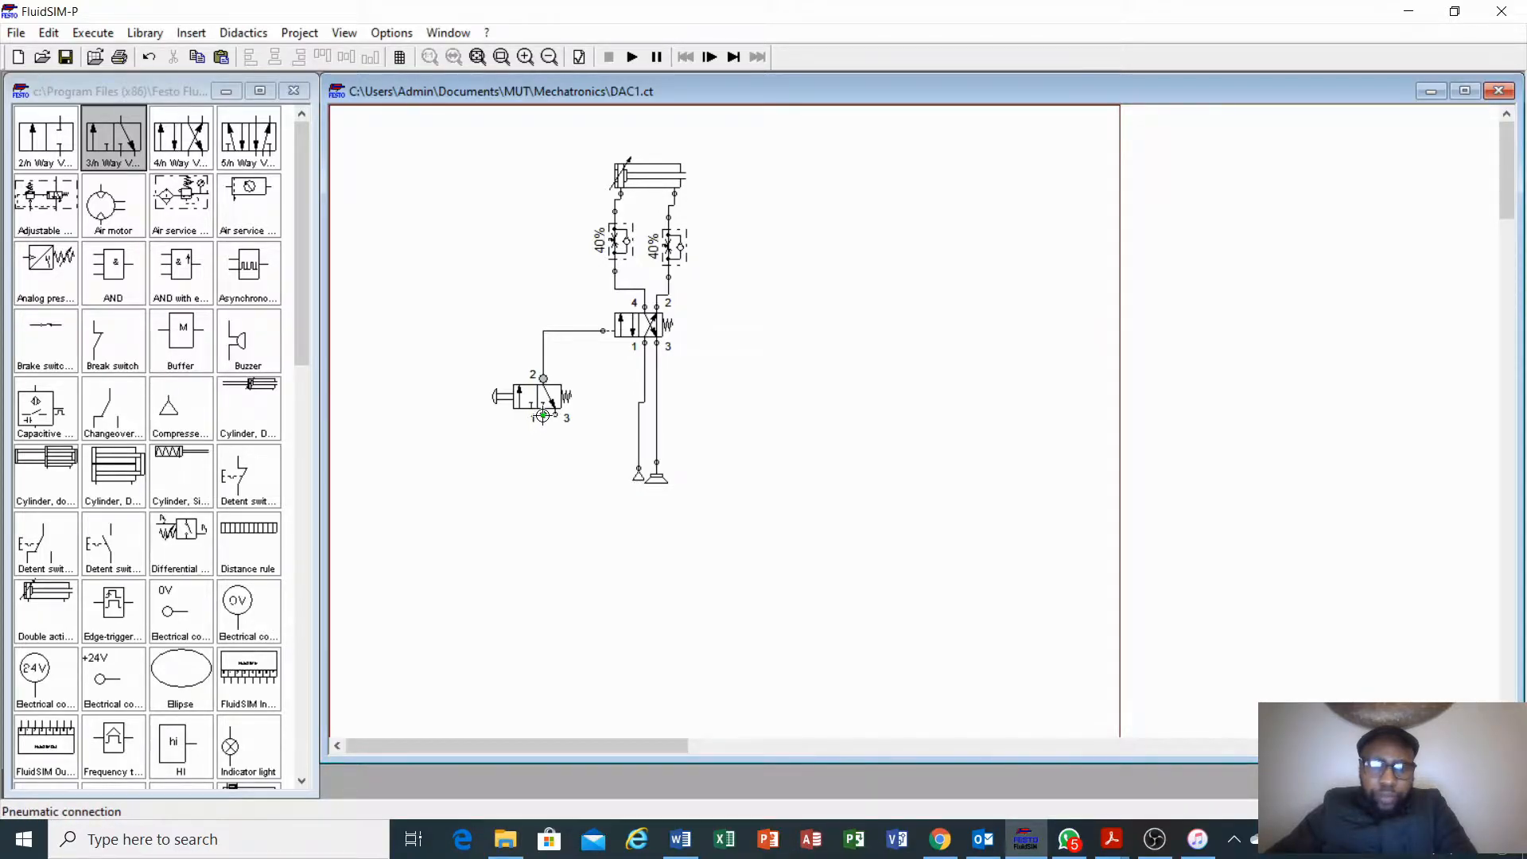
left_click_drag(543, 415, 639, 455)
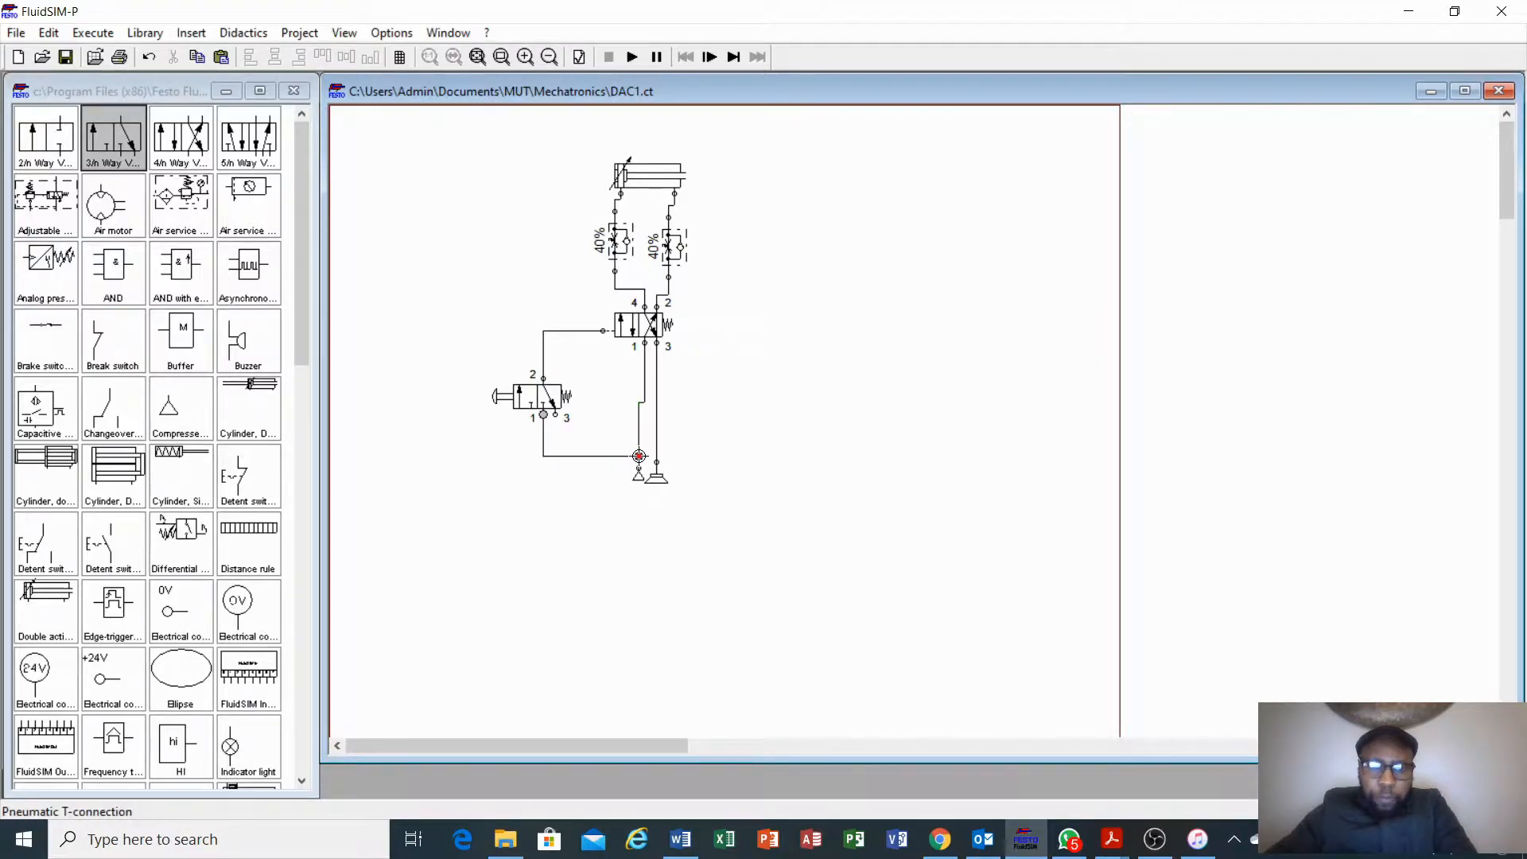
left_click_drag(555, 415, 656, 430)
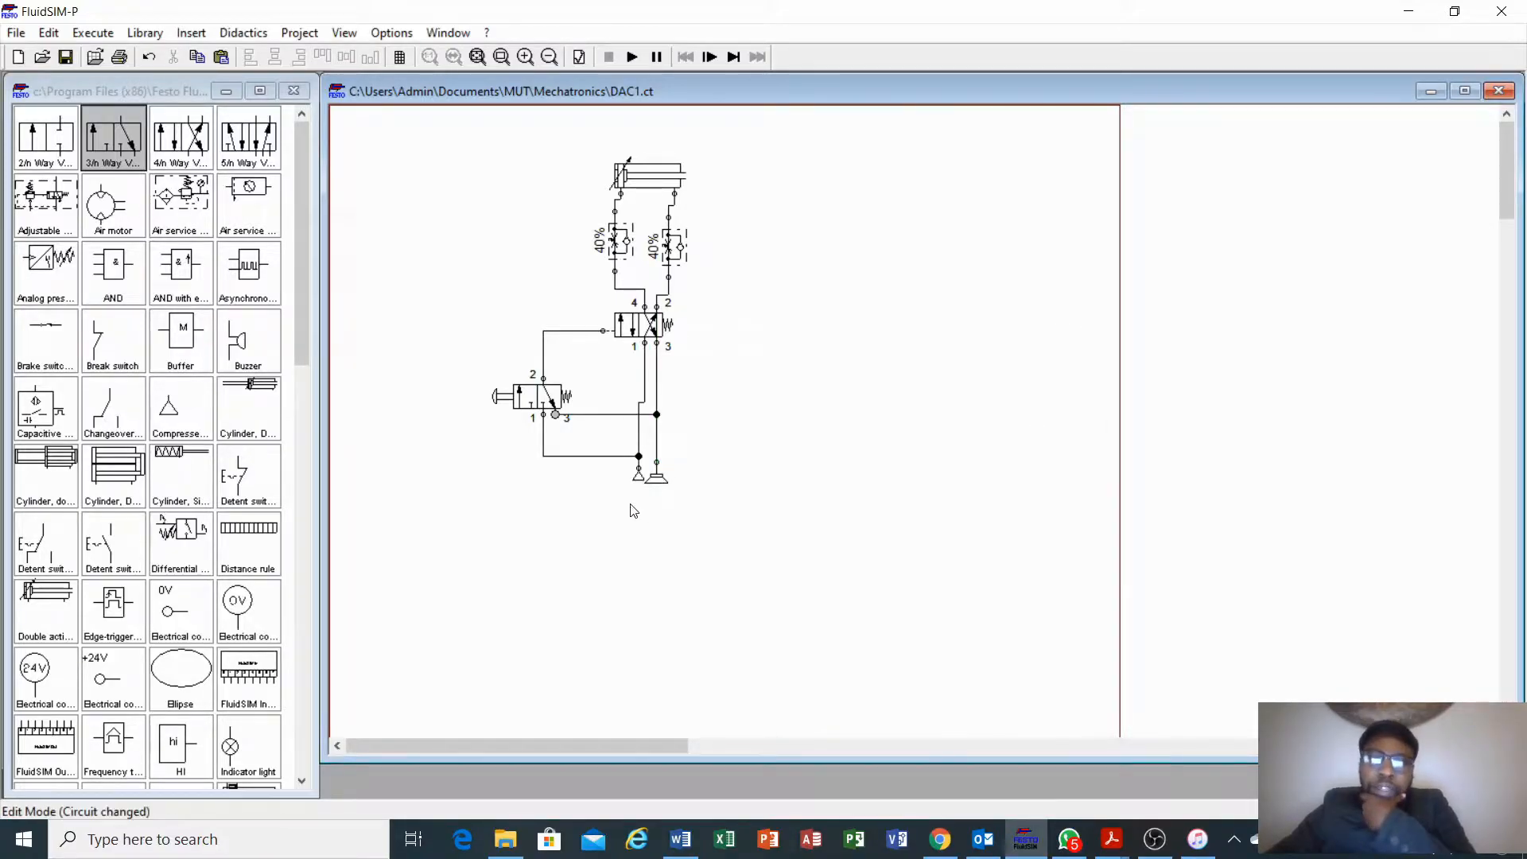
- Move the 3/n valve's port 3 exhaust line and its T-junction slightly lower so they are aligned
left_click_drag(611, 415, 613, 427)
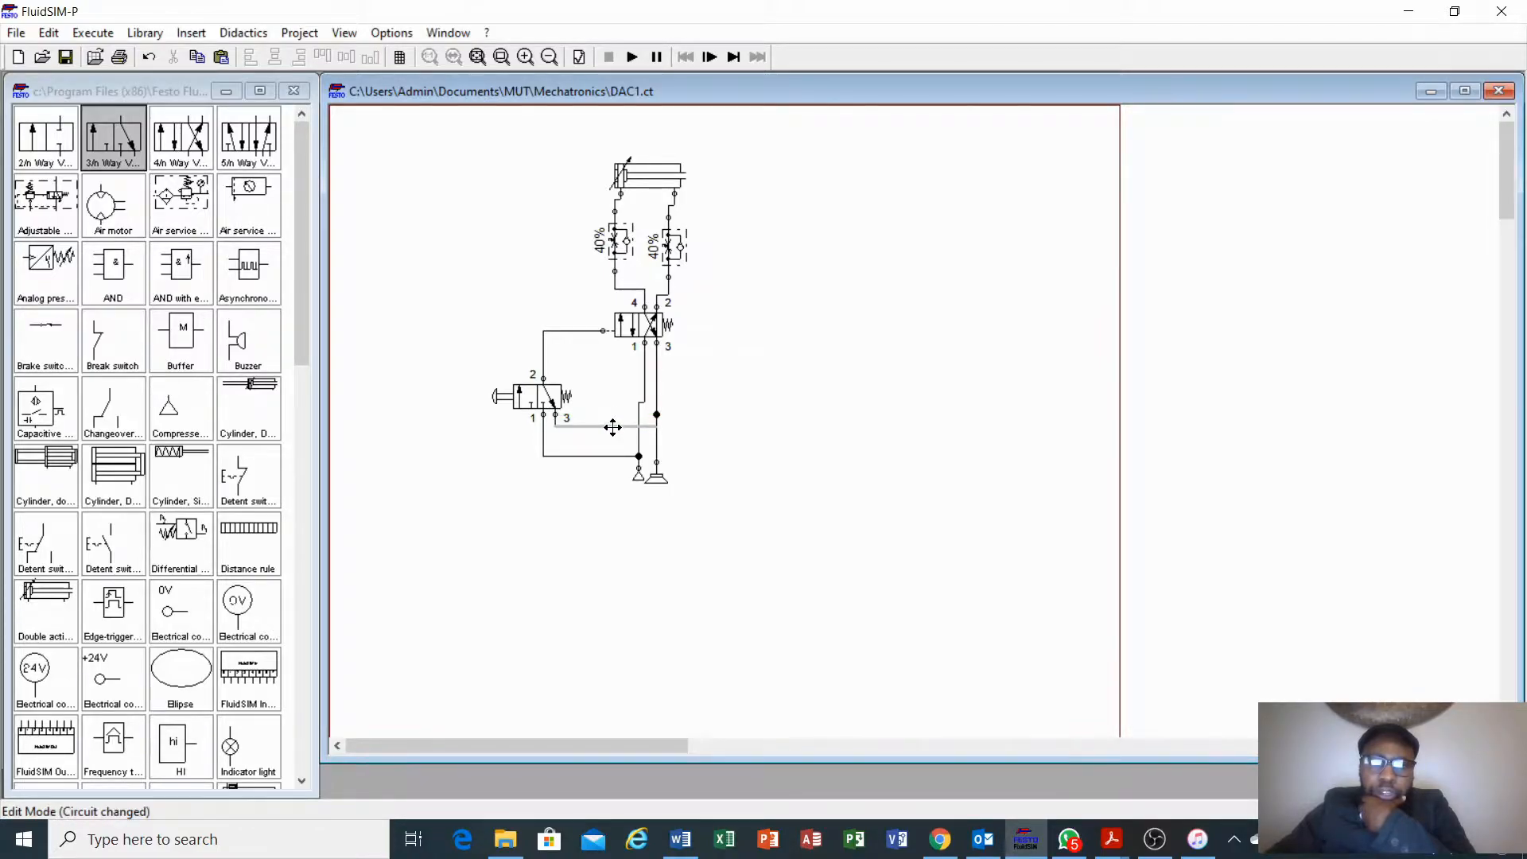
left_click_drag(659, 416, 657, 427)
left_click(692, 469)
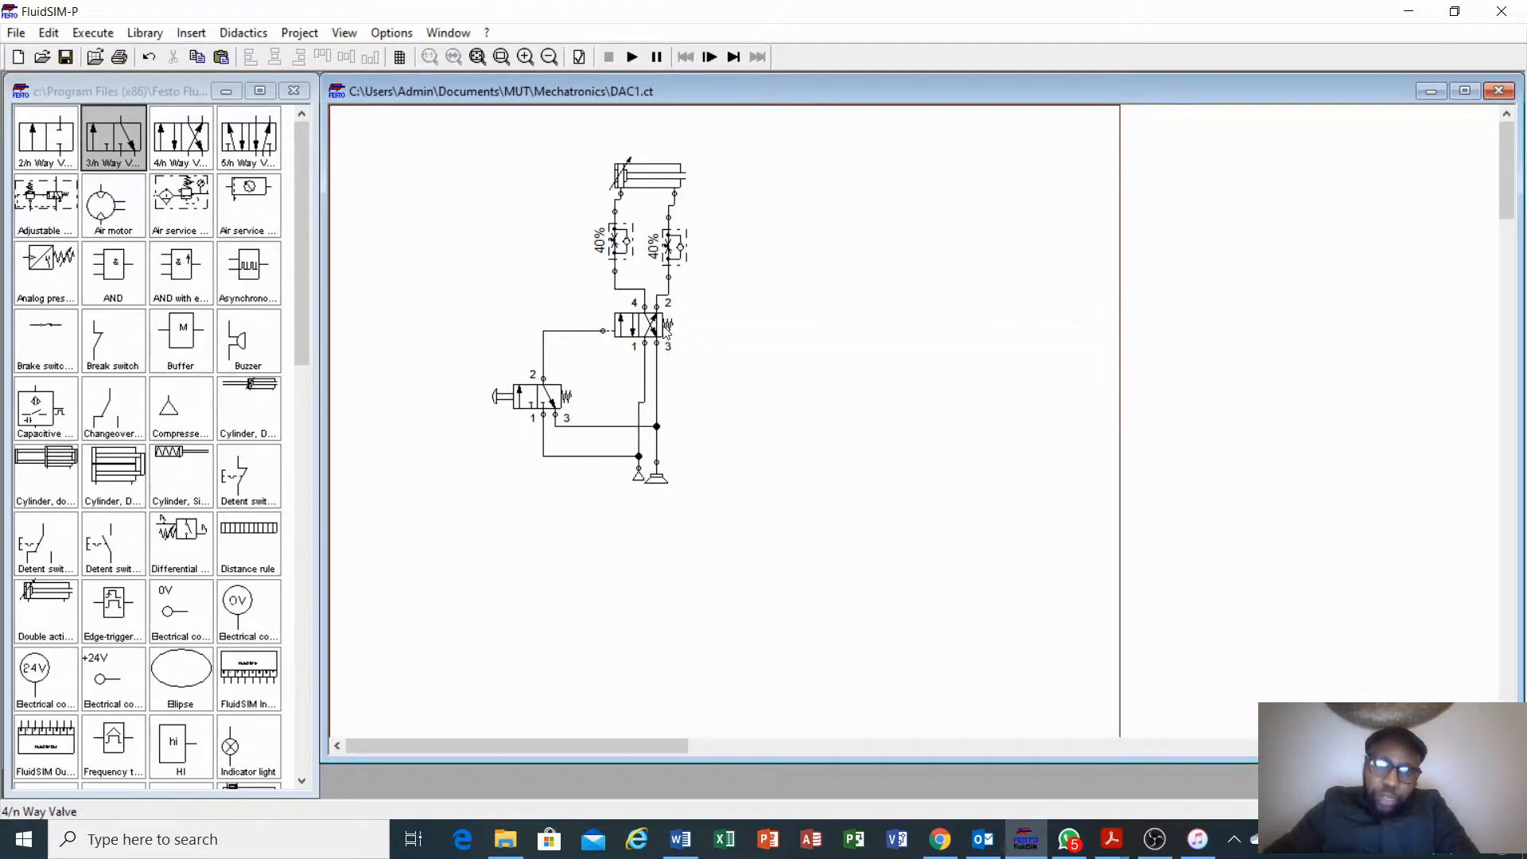
- Simulate the circuit, operating the 3/n valve's manual actuator repeatedly to extend and retract the cylinder, and stop the simulation
left_click(632, 57)
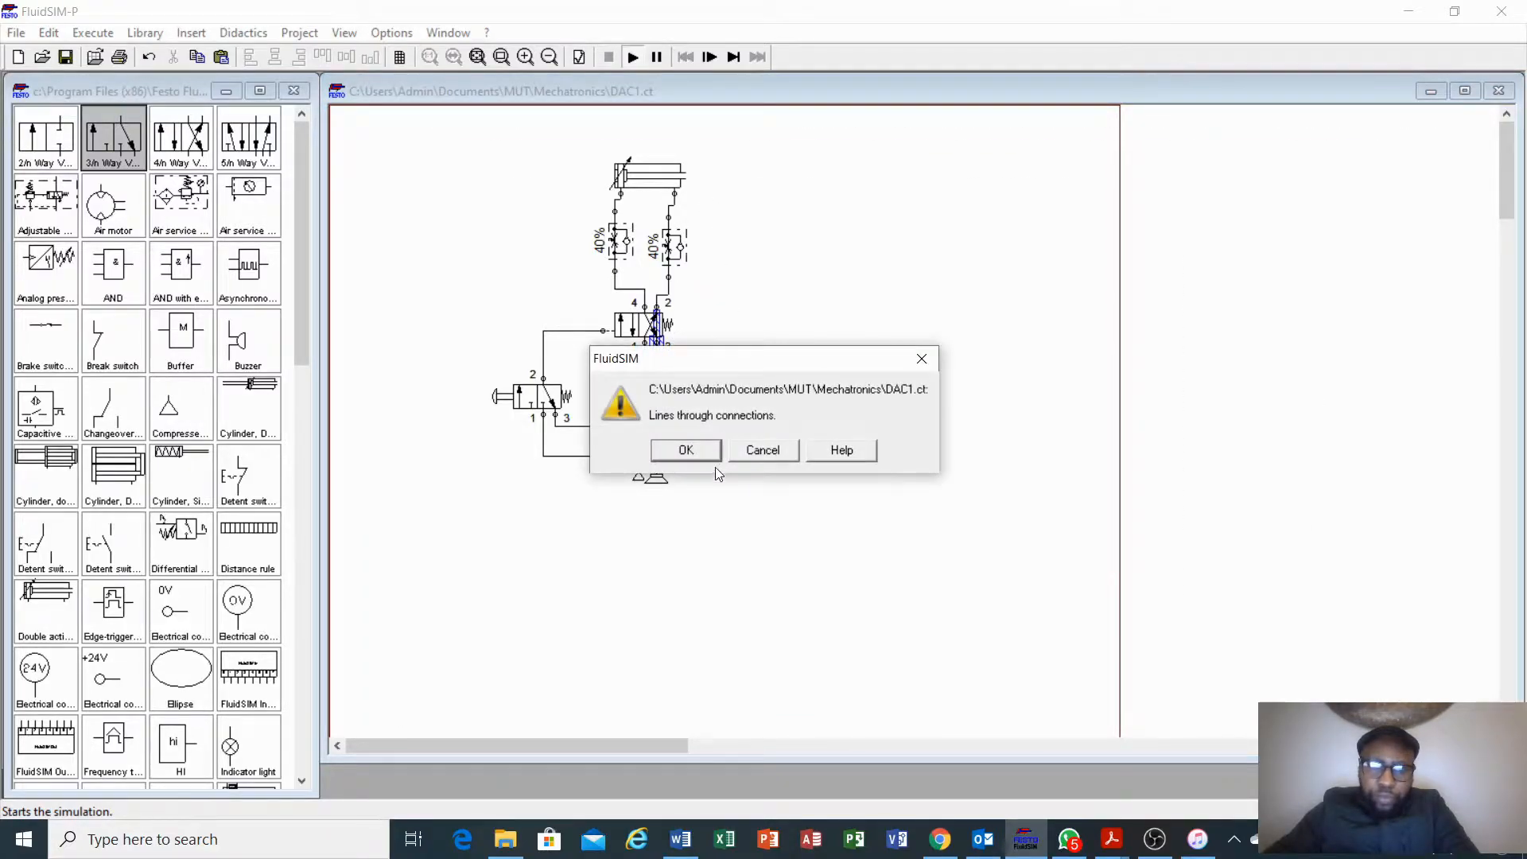
left_click(705, 451)
left_click(710, 455)
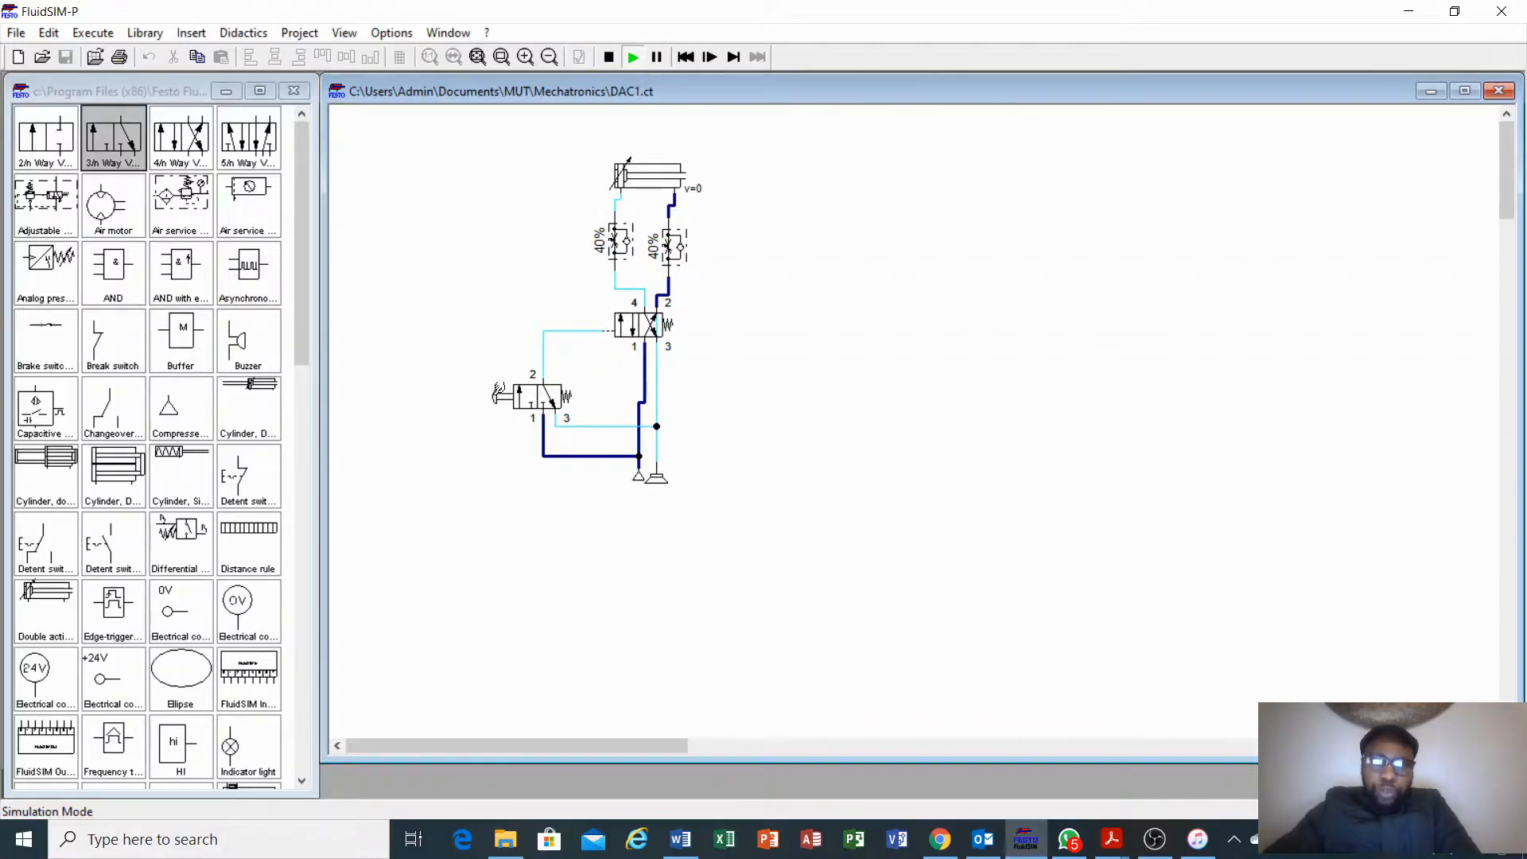
left_click(499, 393)
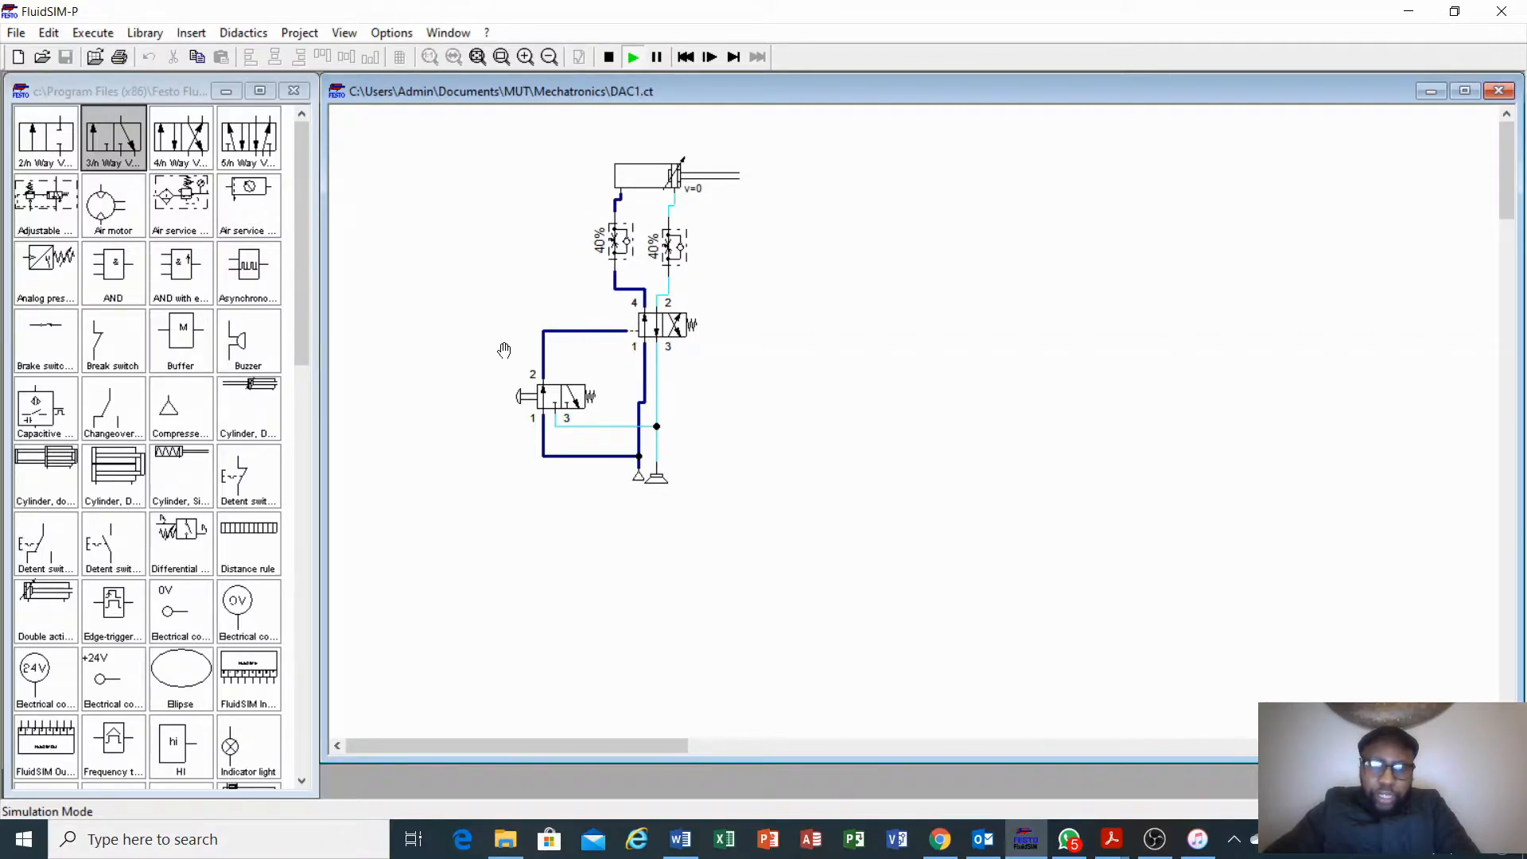
left_click(539, 442)
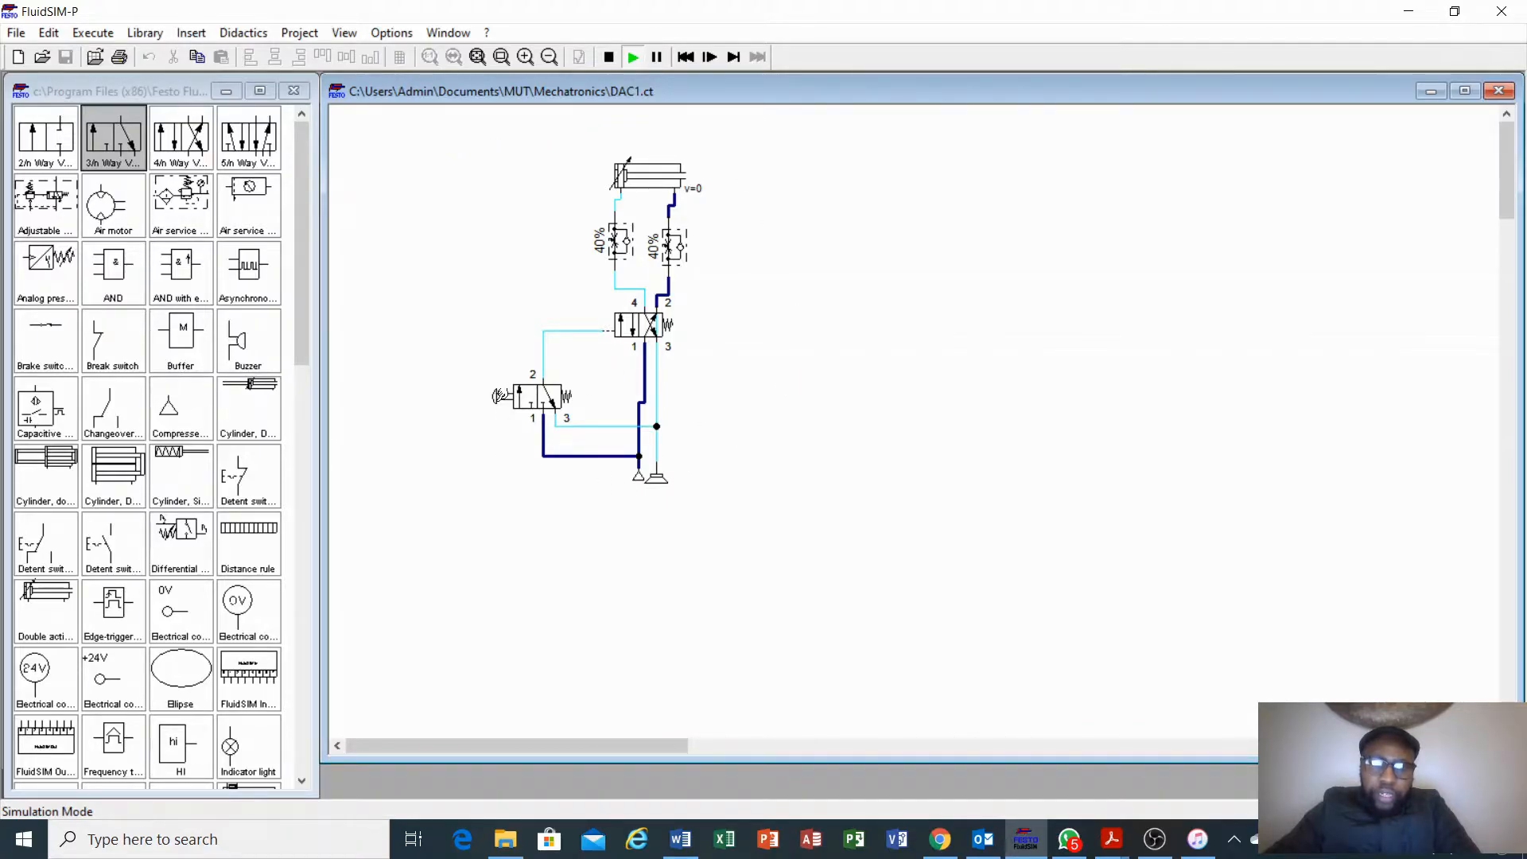
left_click(499, 395)
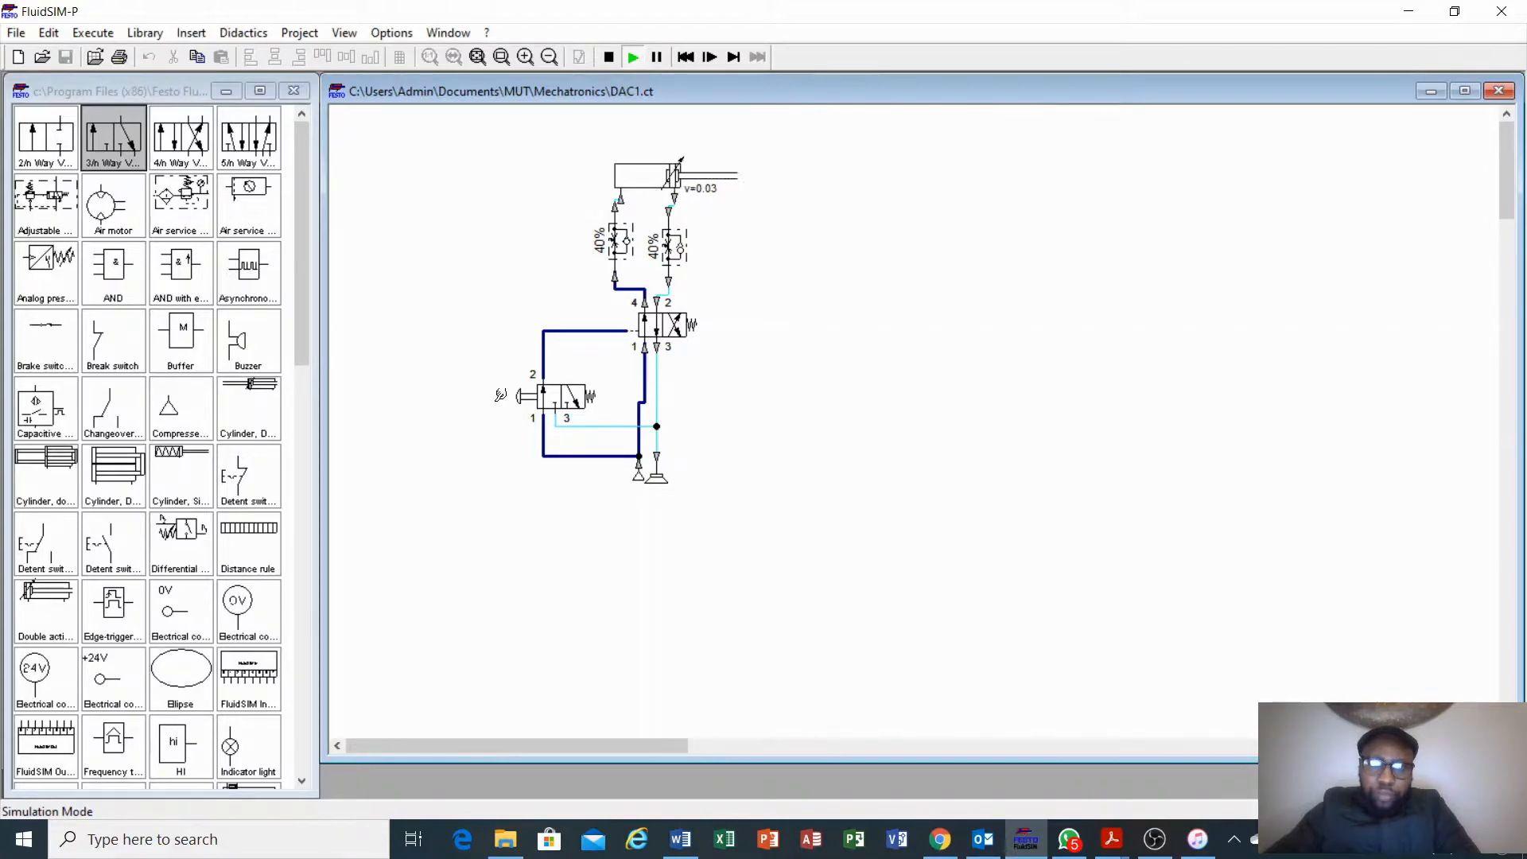
left_click_drag(500, 395, 499, 395)
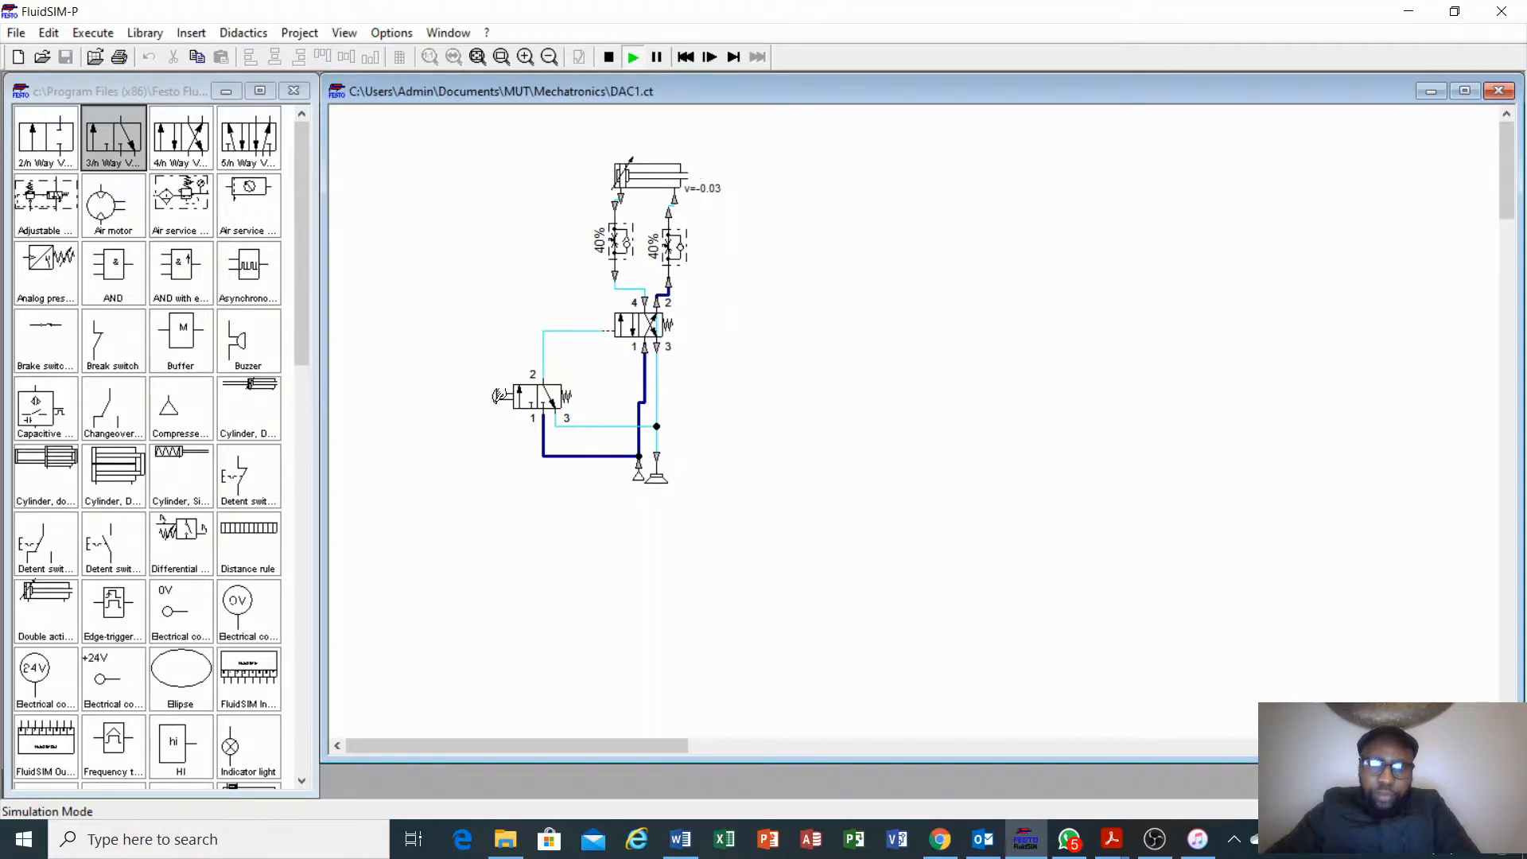
left_click(608, 57)
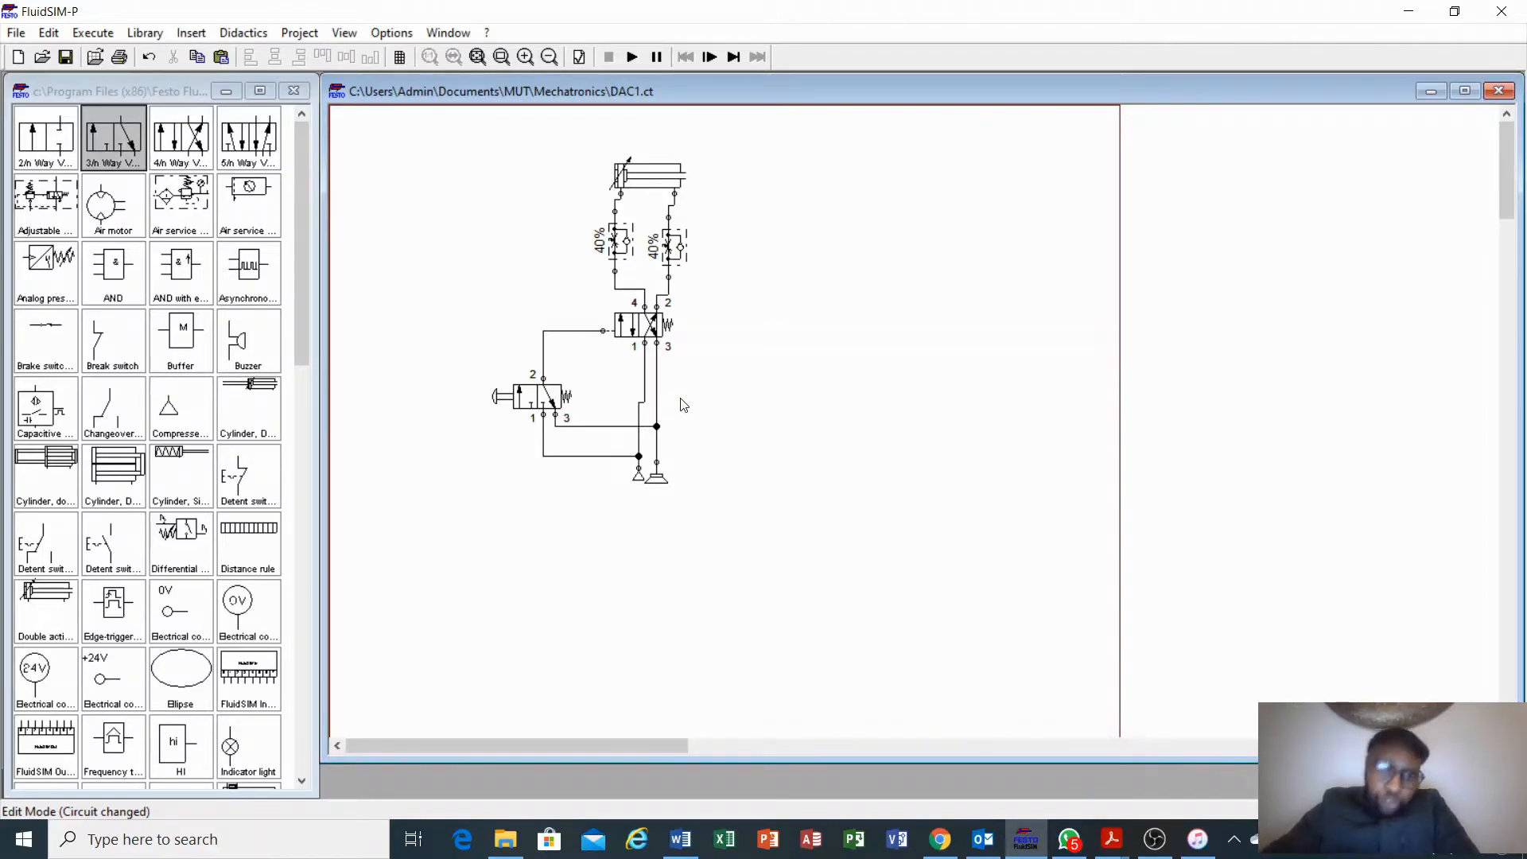
- Replace the 3/n way valve's left manual actuation with an electrical solenoid
double_click(538, 401)
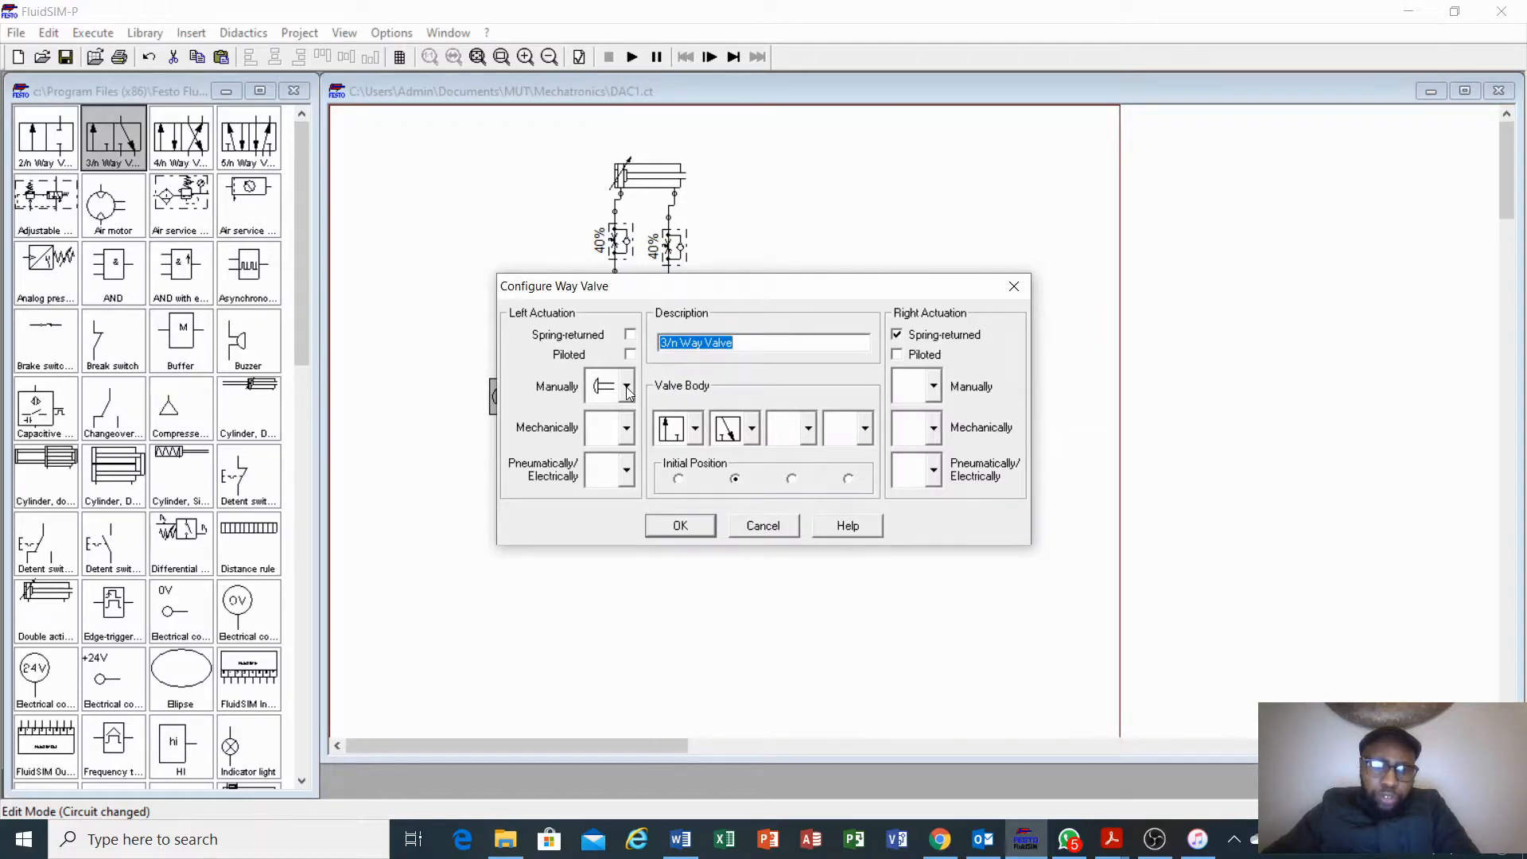
left_click(627, 386)
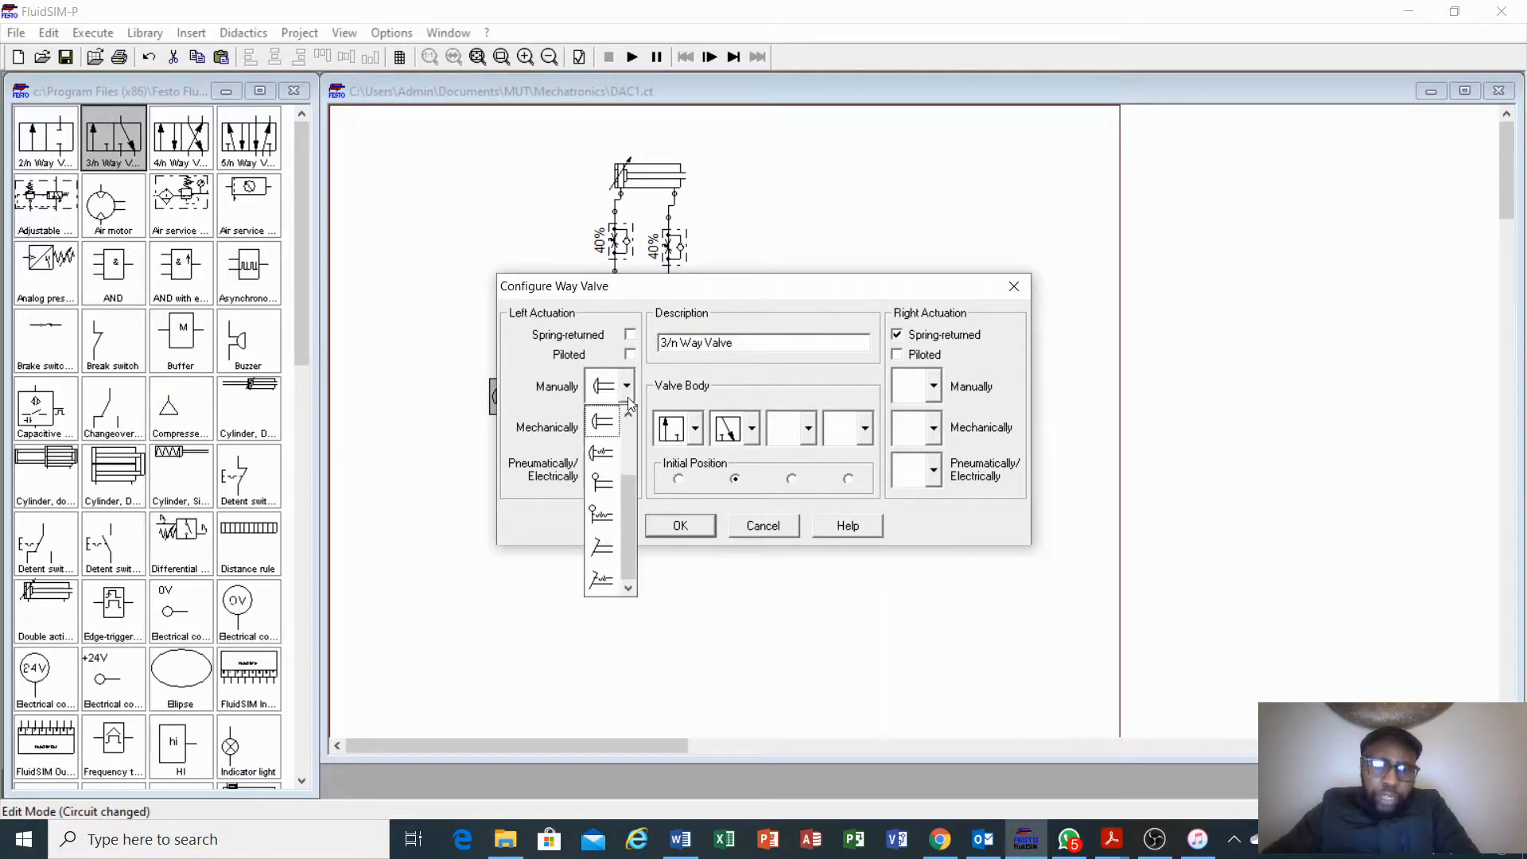
left_click(602, 428)
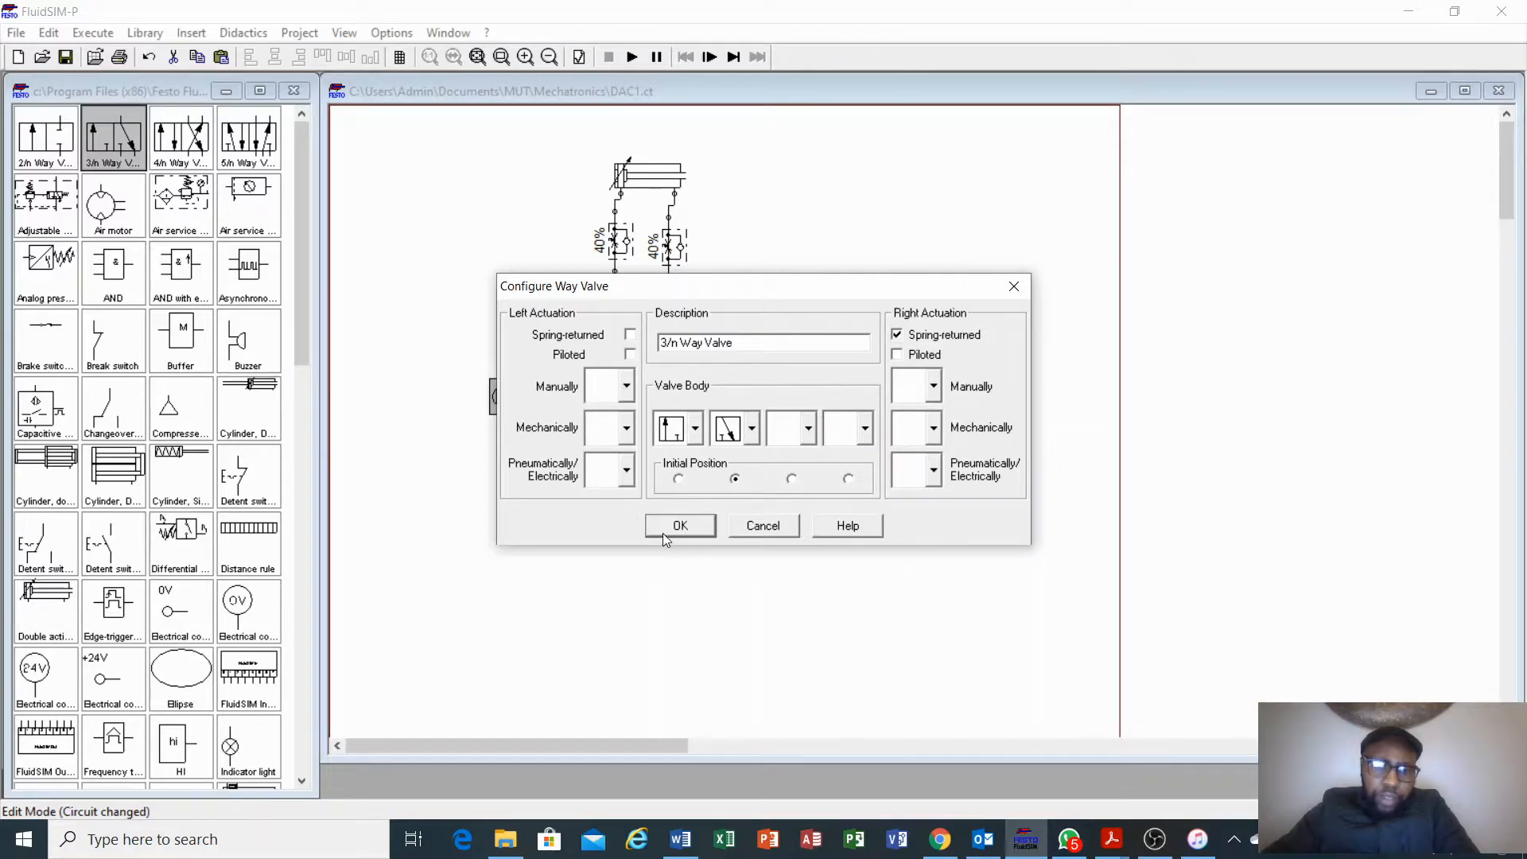
left_click(627, 471)
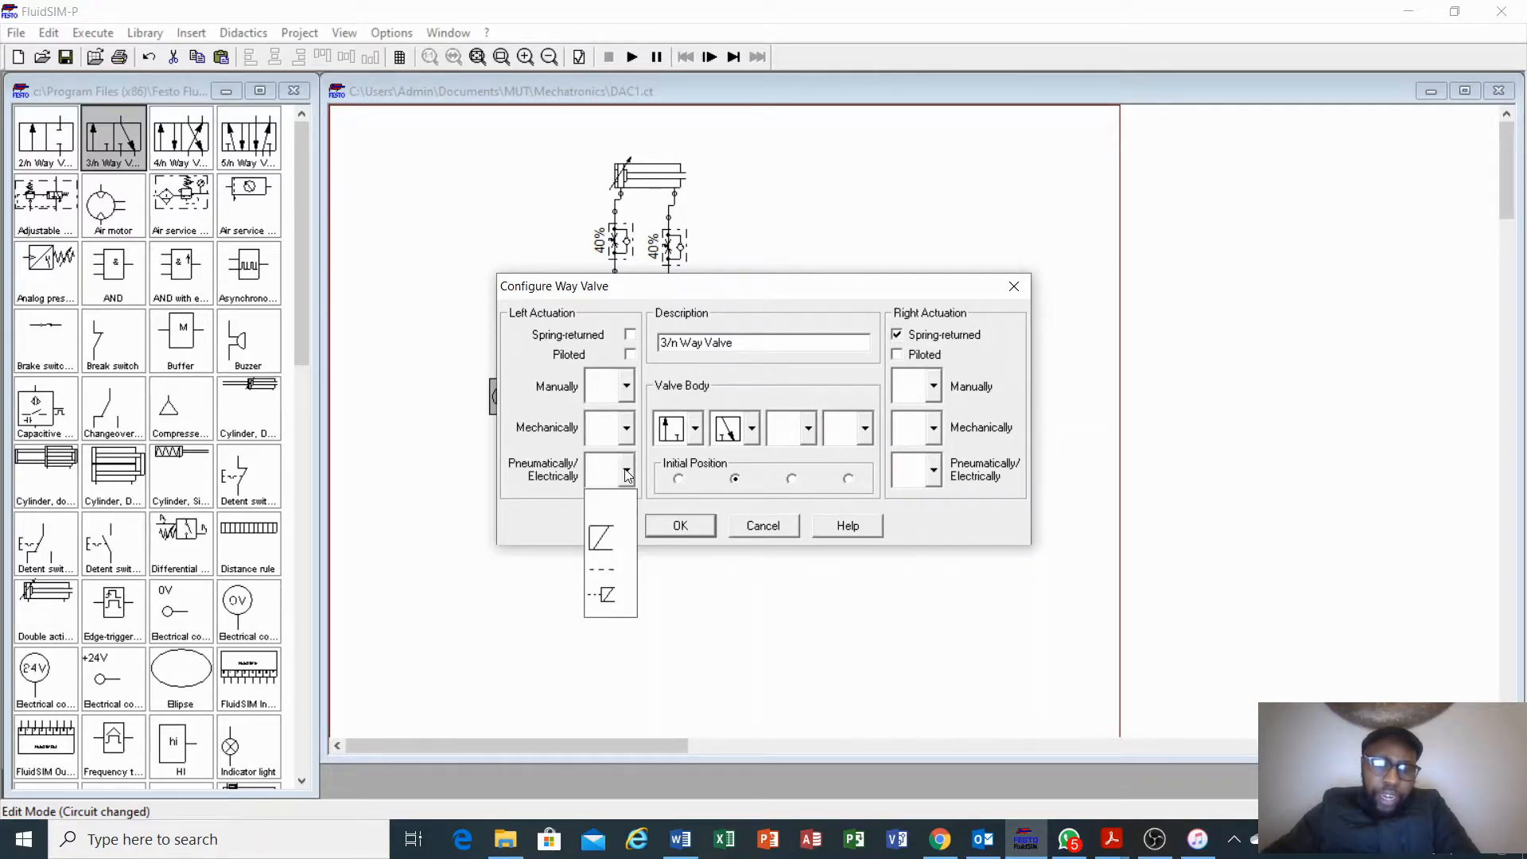
left_click(609, 540)
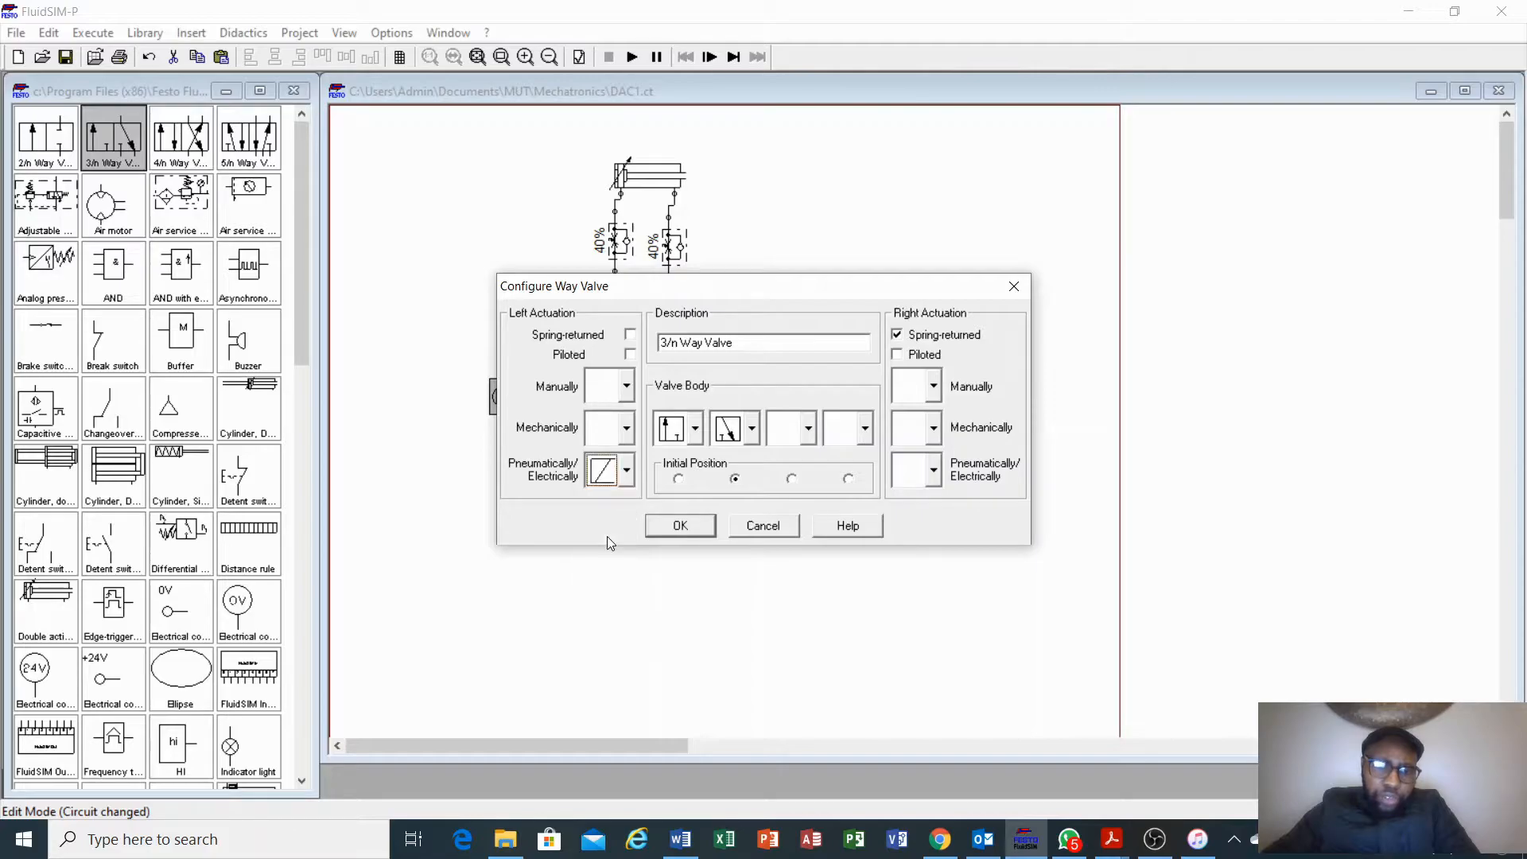
left_click(681, 526)
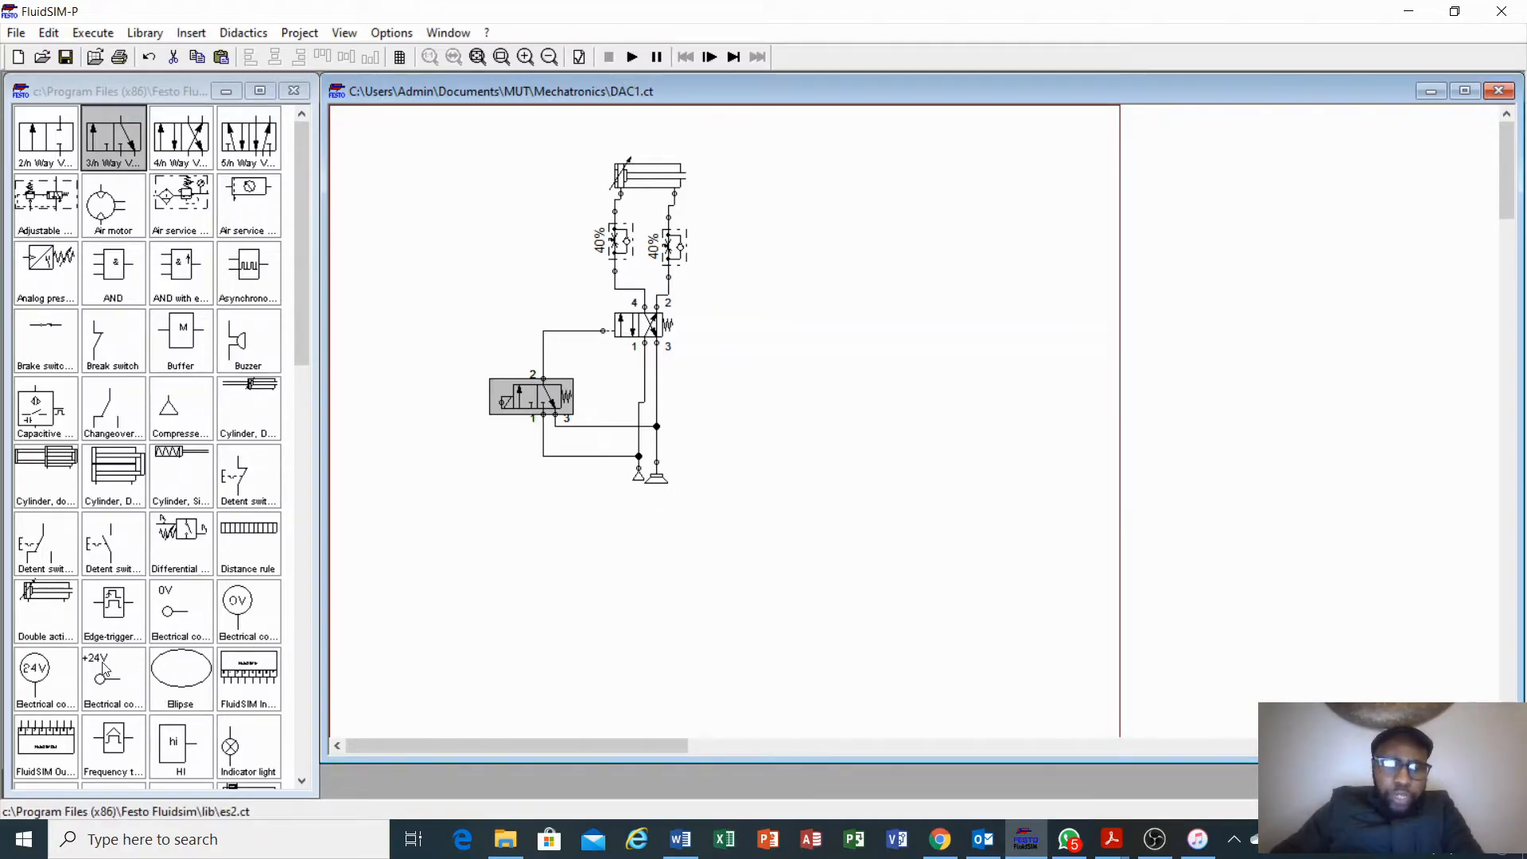
- Place a +24V electrical connection below the 3/n valve on the left, with a 0V connection beneath it
left_click_drag(103, 670, 451, 517)
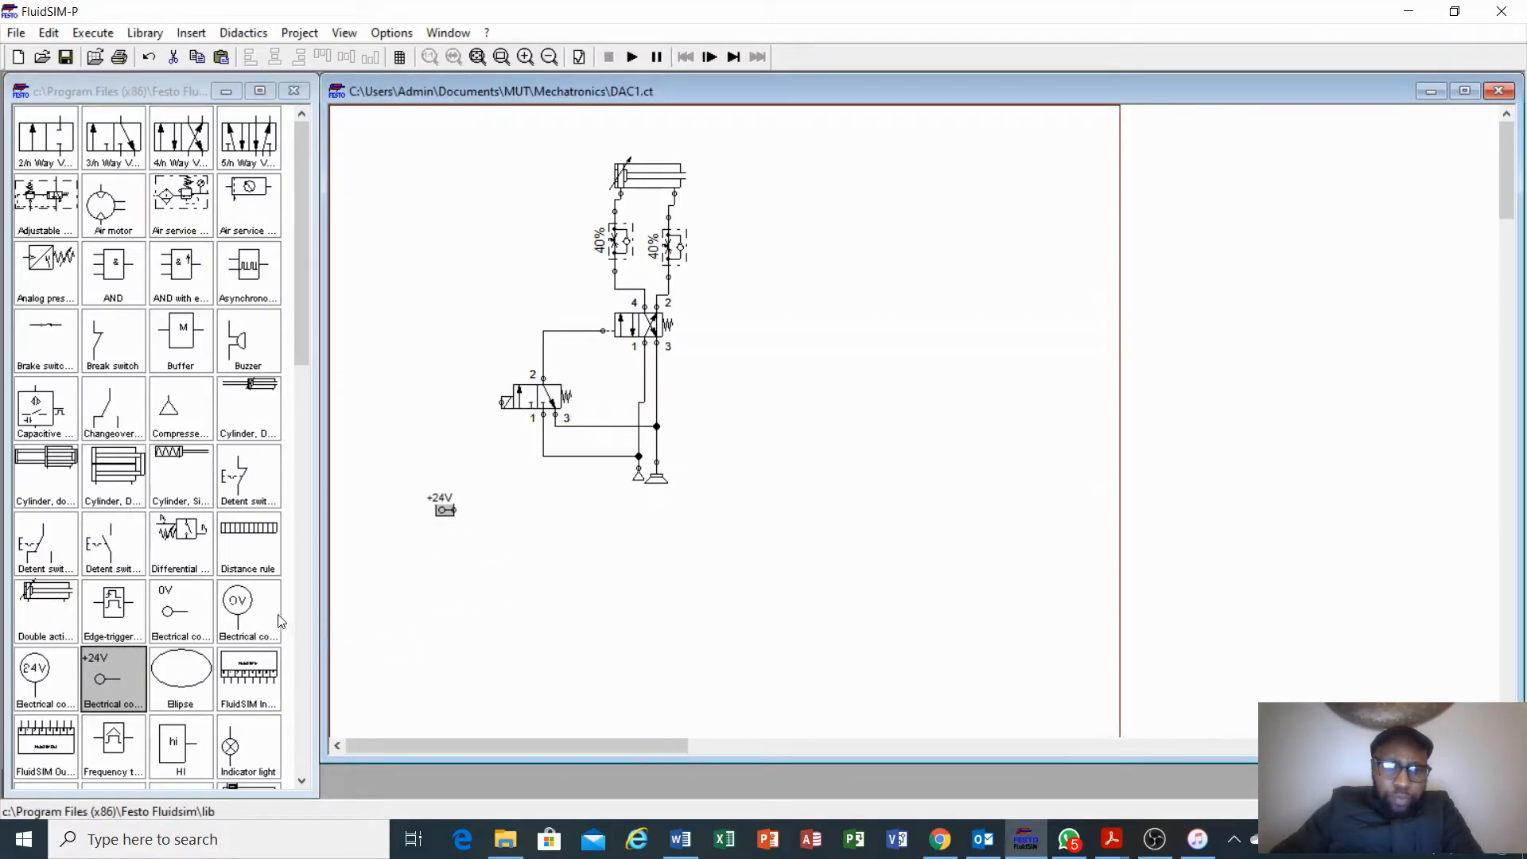
left_click_drag(191, 604, 439, 640)
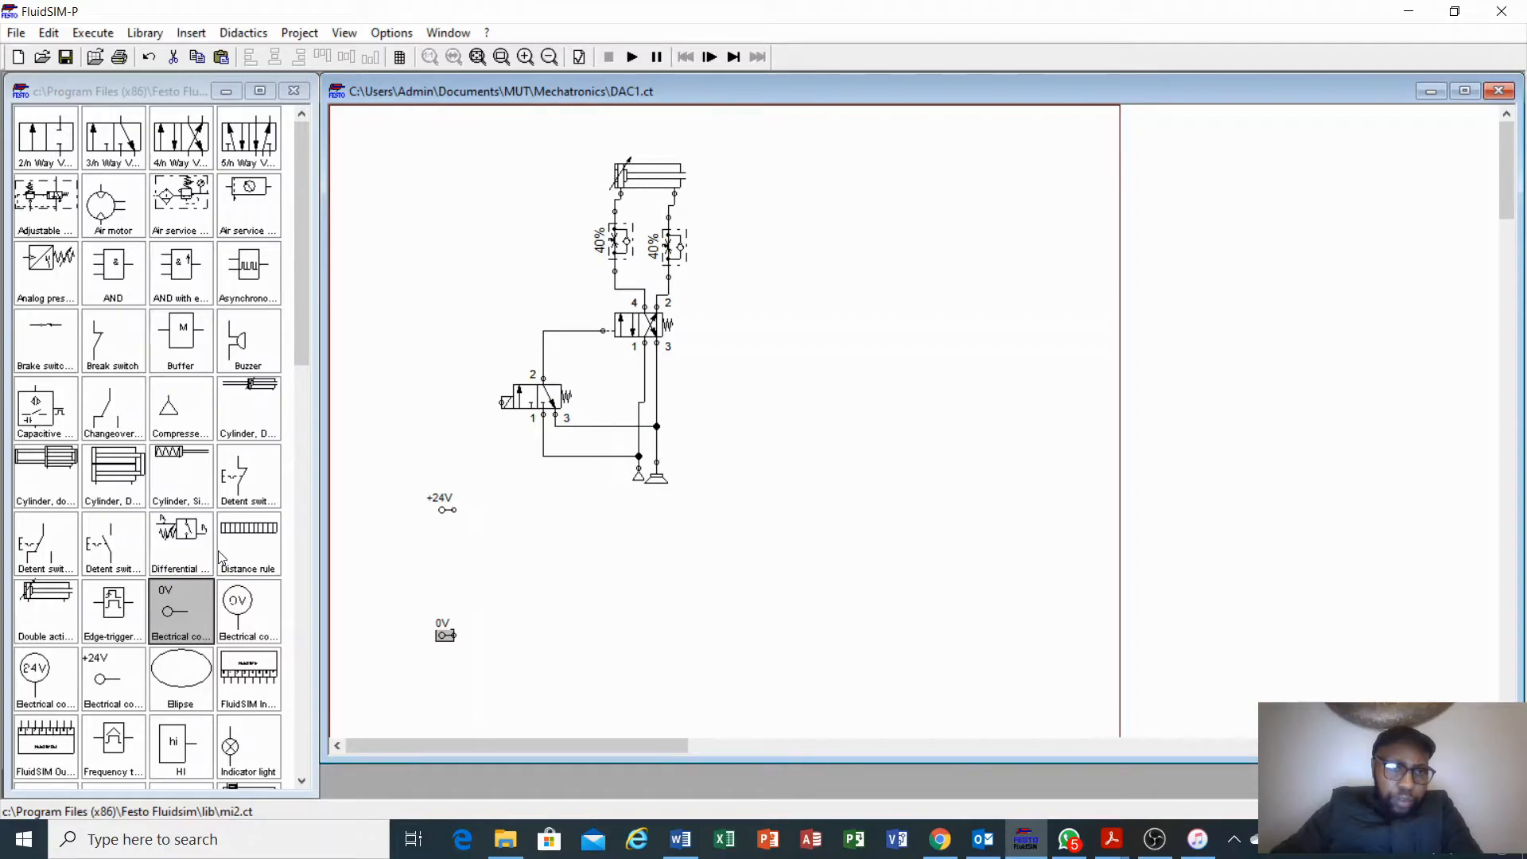
- Add a make switch, a make-type pushbutton and a relay to the drawing area near the +24V and 0V connections
scroll(218, 552, "down", 4)
scroll(222, 558, "down", 1)
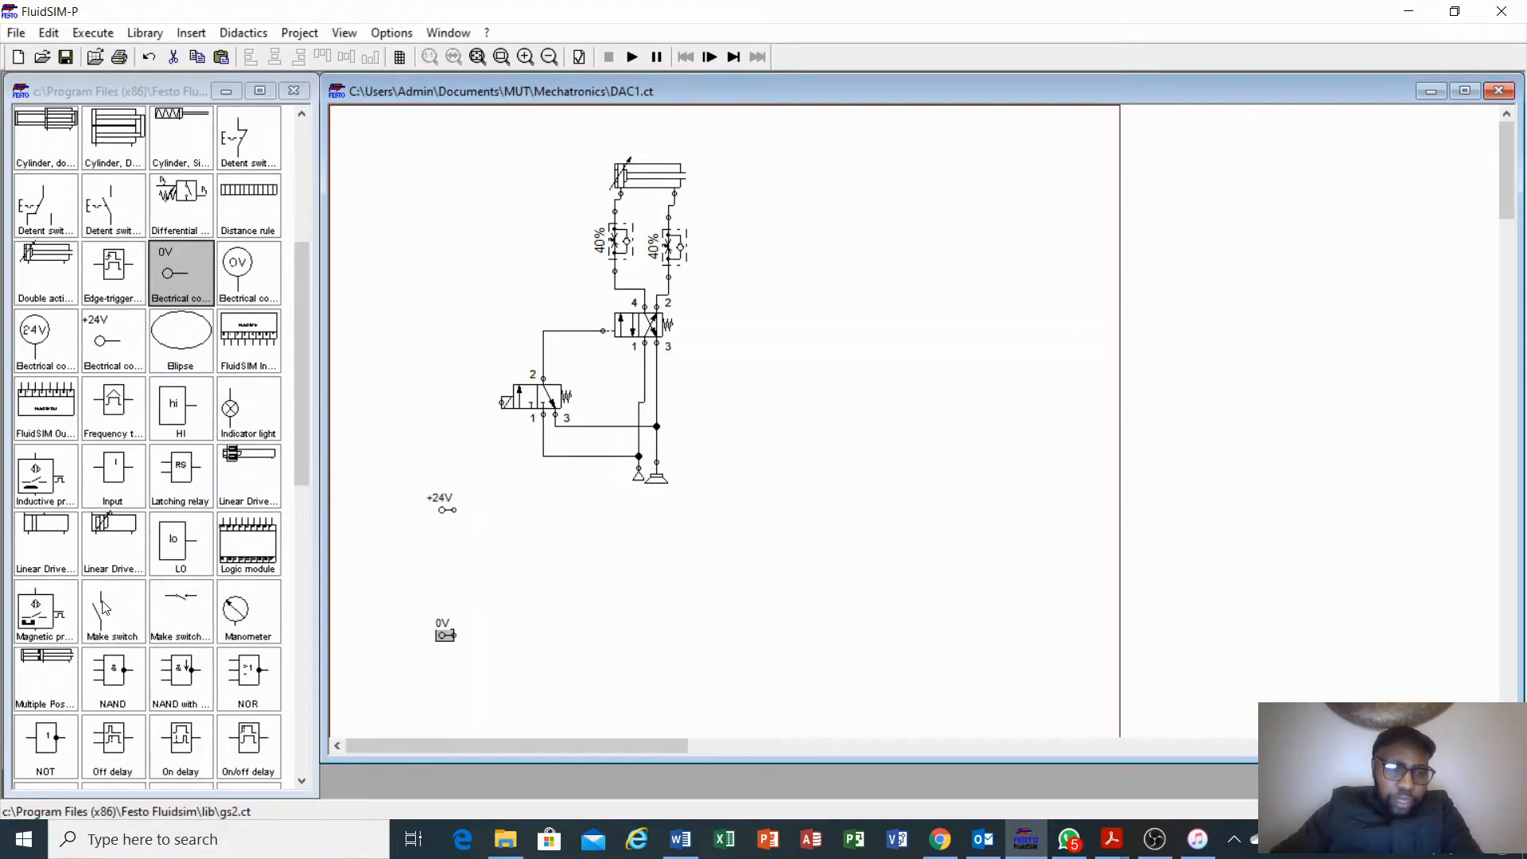
left_click_drag(101, 613, 531, 526)
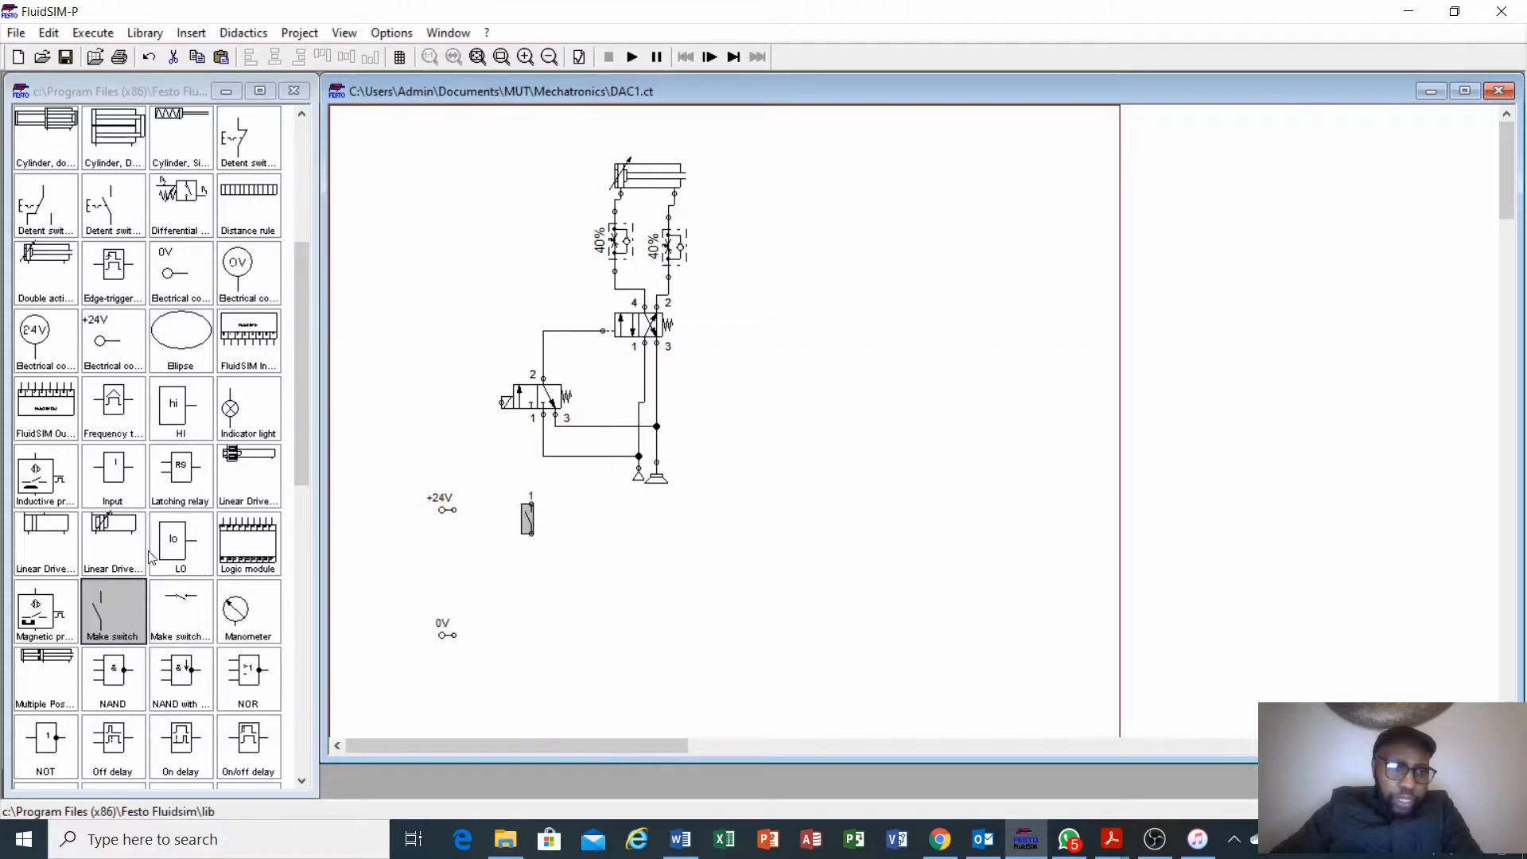
scroll(151, 557, "down", 6)
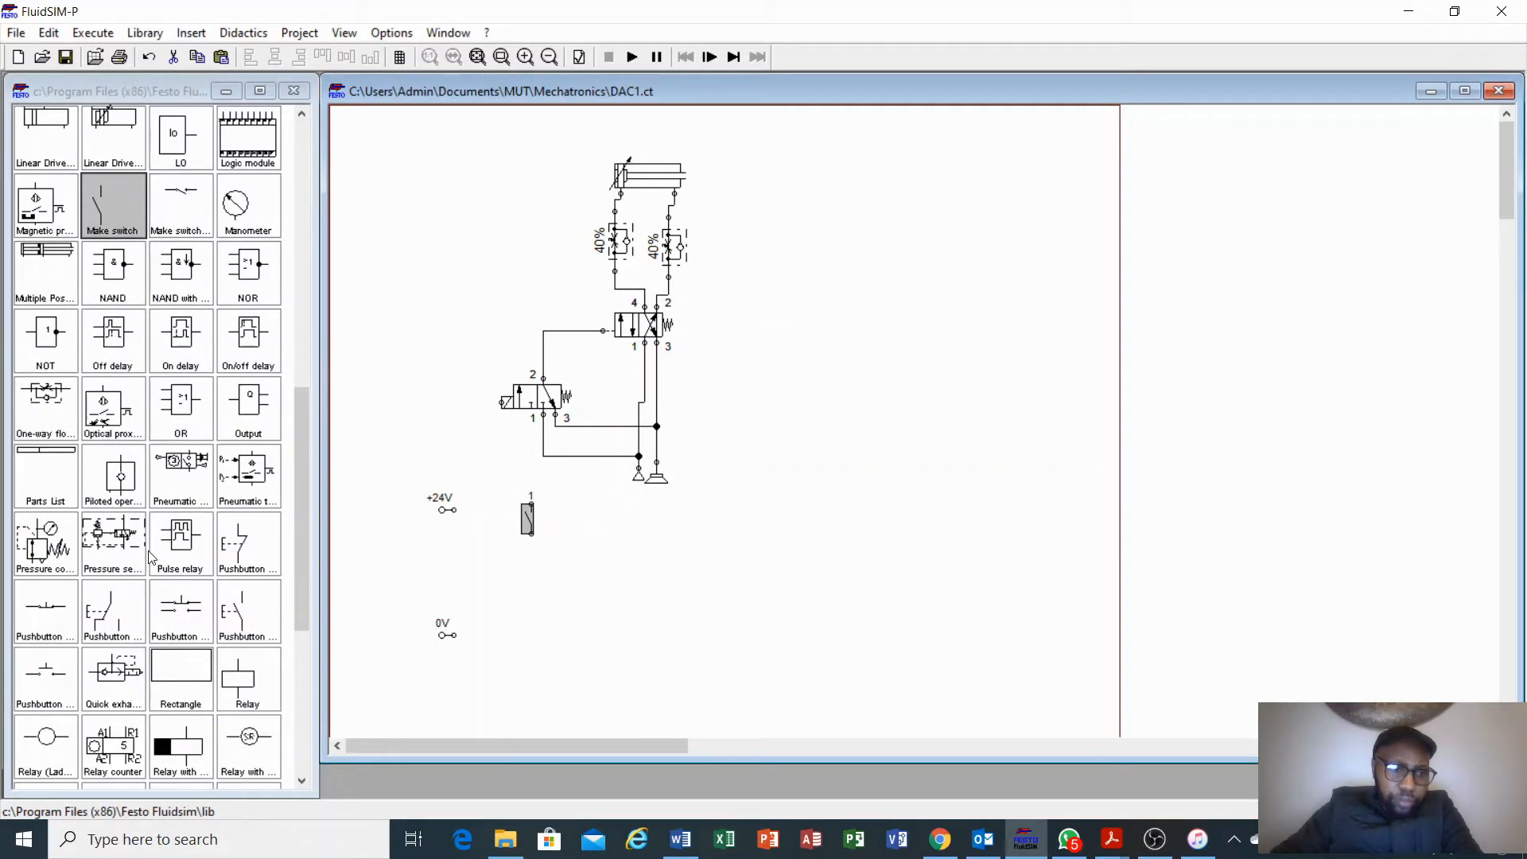
left_click_drag(244, 684, 526, 610)
left_click_drag(238, 615, 643, 583)
left_click_drag(523, 607, 625, 672)
- Position the pushbutton just below and beside the +24V connection with the make switch to its right, and lower the 0V connection
left_click_drag(533, 519, 559, 534)
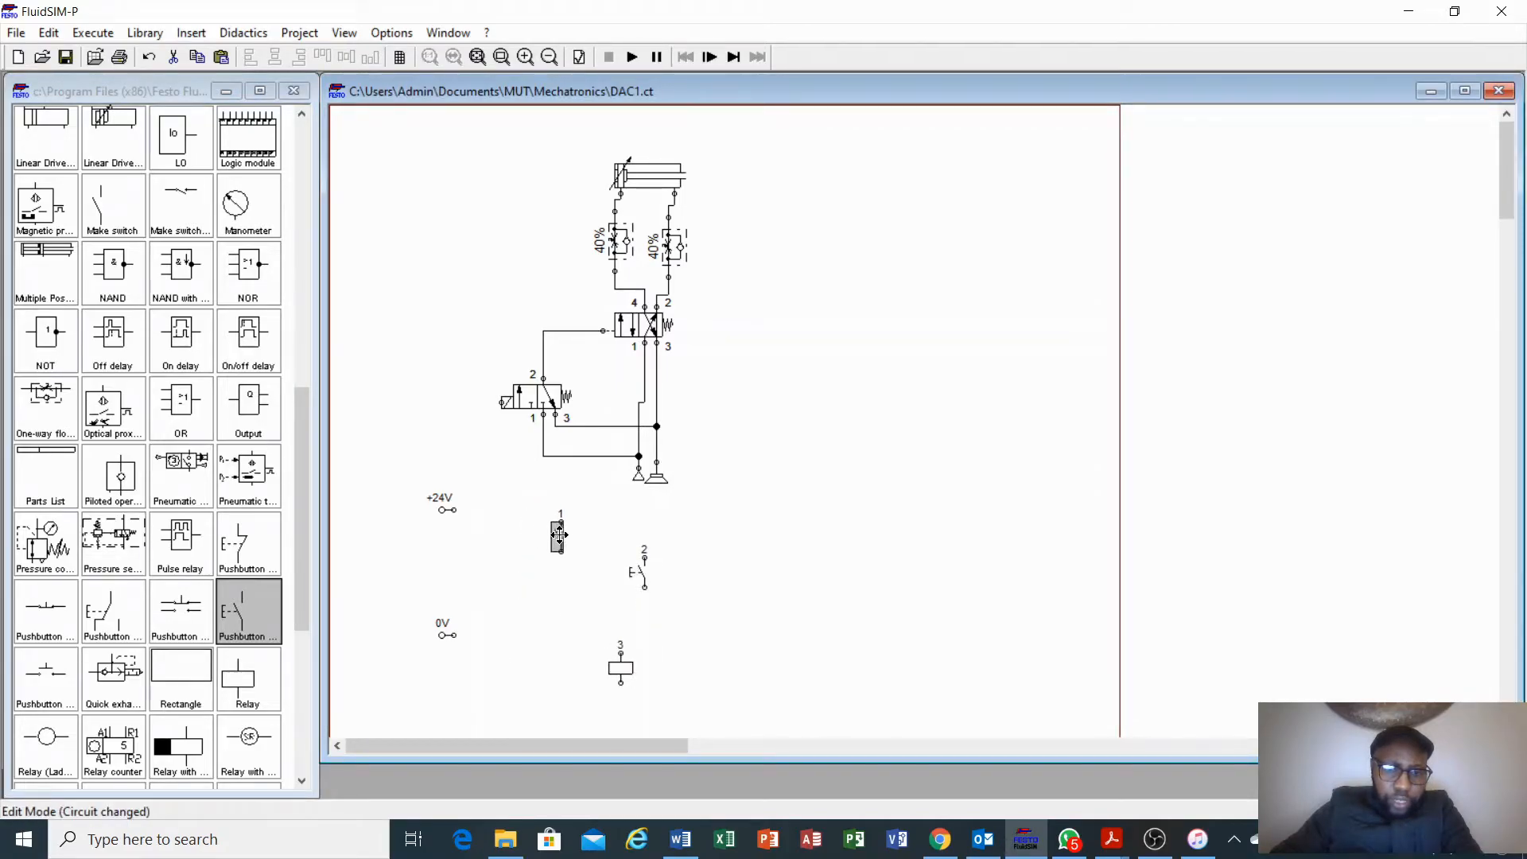
left_click_drag(641, 571, 478, 537)
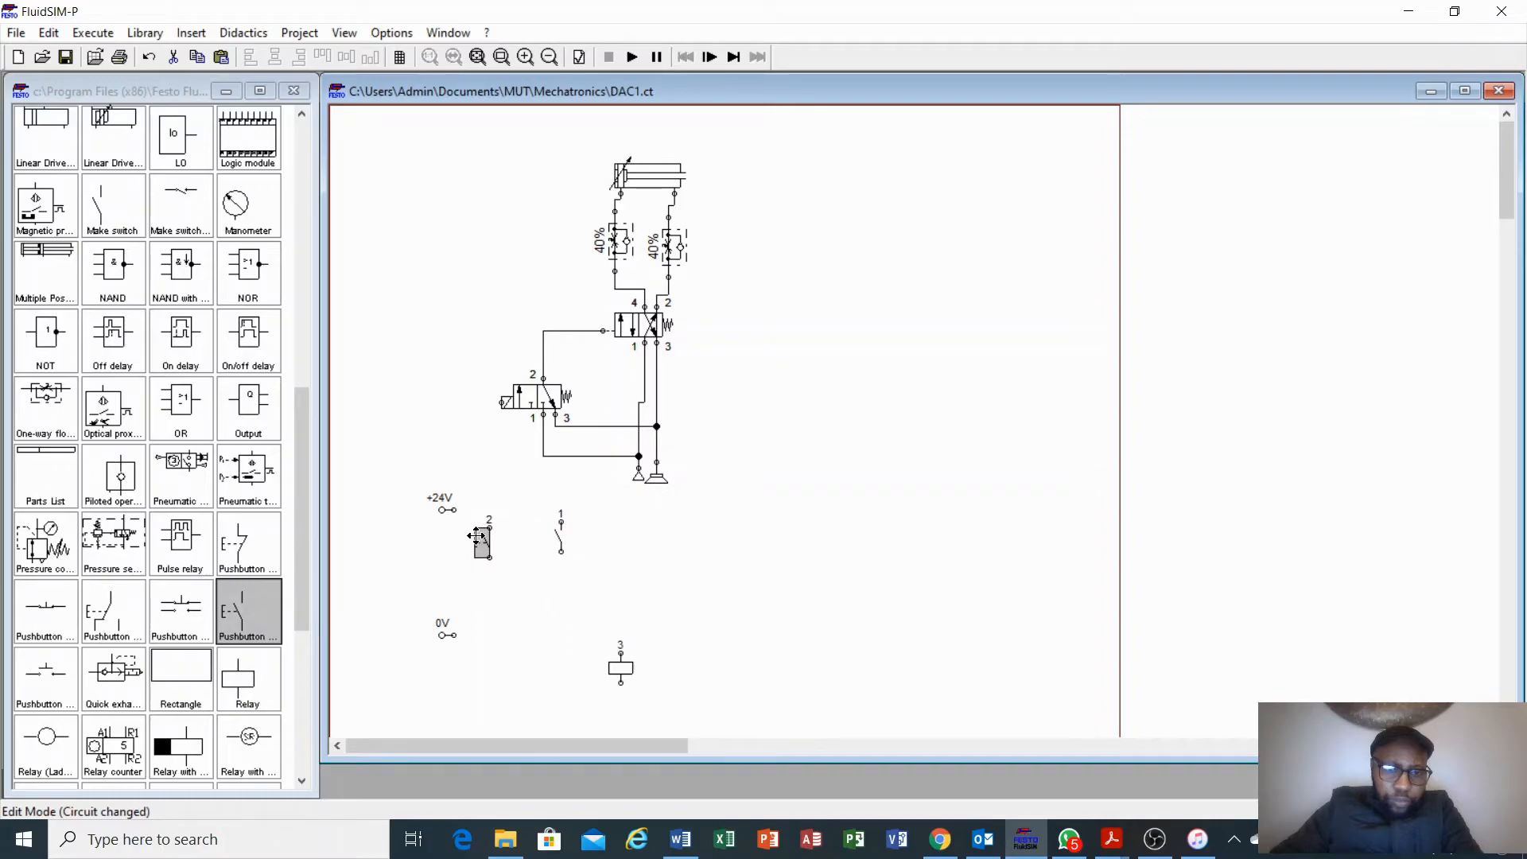
left_click_drag(439, 636, 439, 670)
- Add a valve solenoid to the lower right of the make switch and move the relay beneath the make switch
scroll(28, 767, "down", 5)
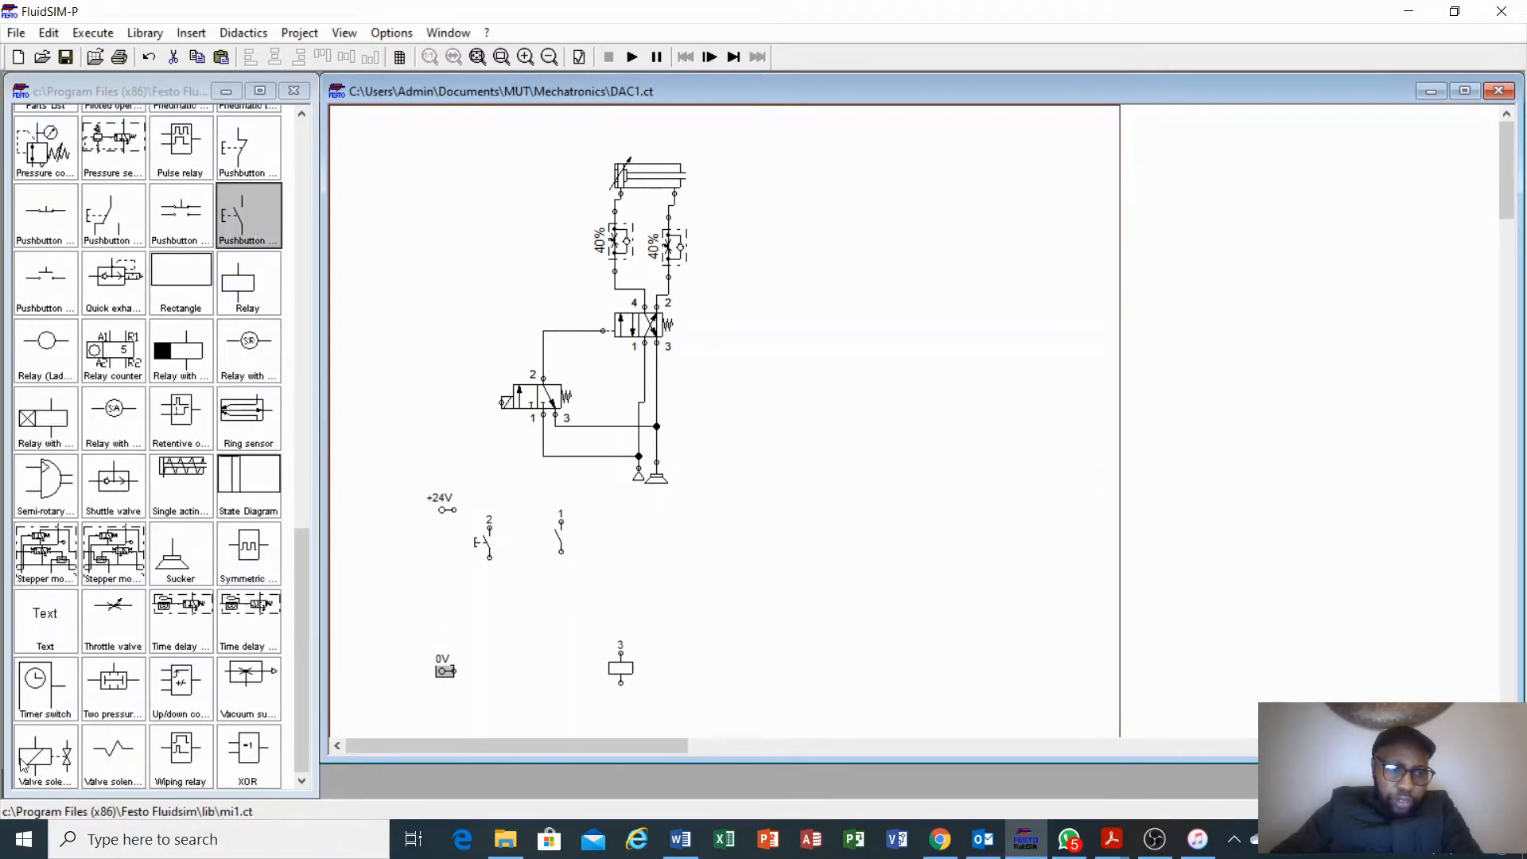
left_click_drag(28, 767, 694, 632)
left_click_drag(622, 686, 556, 666)
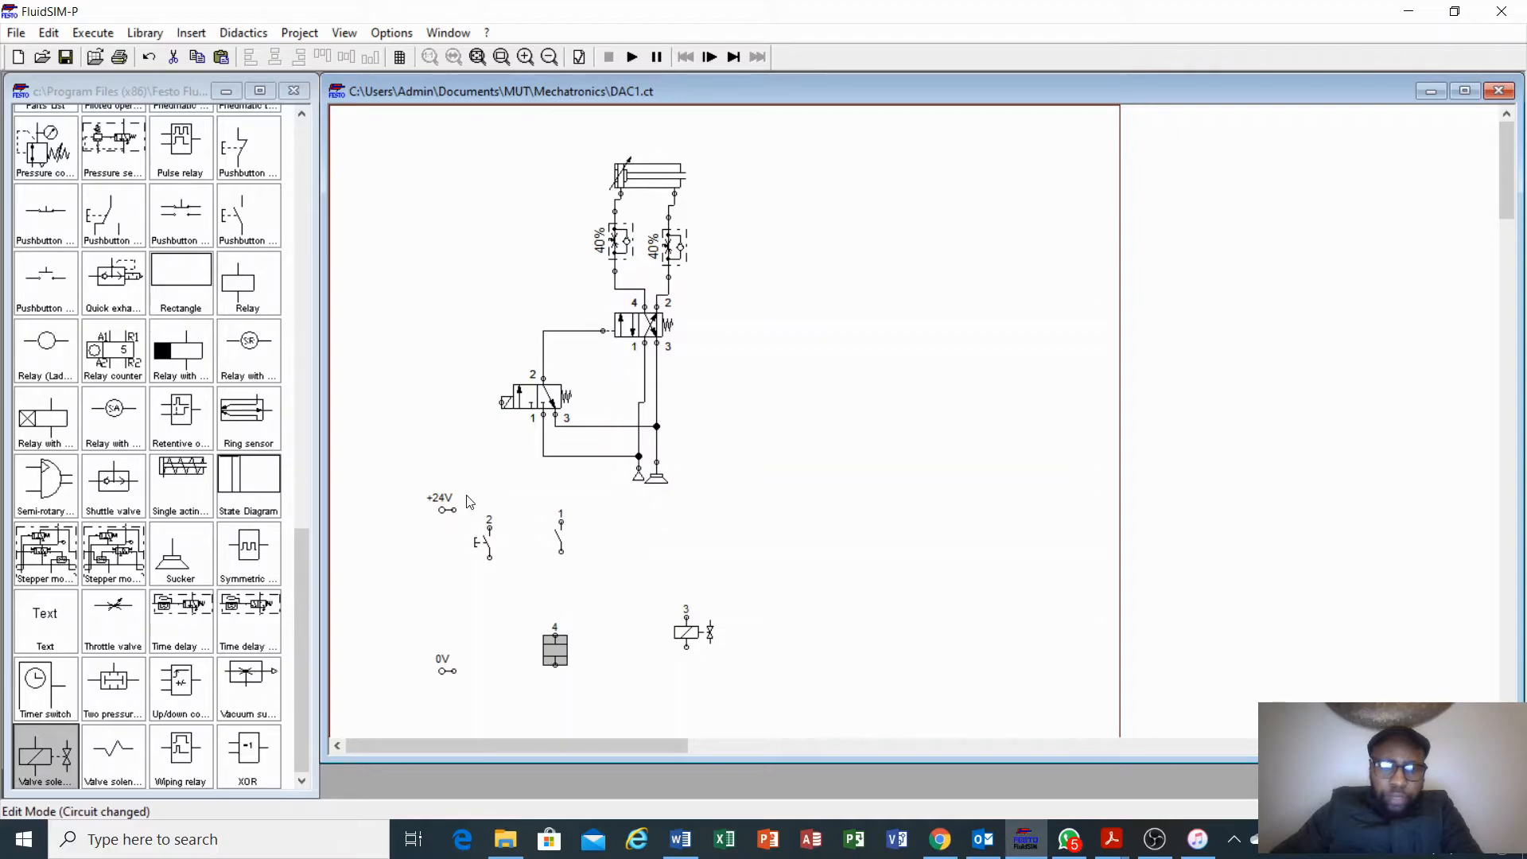
- Wire the pushbutton and relay in series between the +24V and 0V connections, aligning the relay directly below the pushbutton
mouse_move(454, 510)
left_mouse_down()
mouse_move(476, 509)
mouse_move(453, 510)
left_mouse_up()
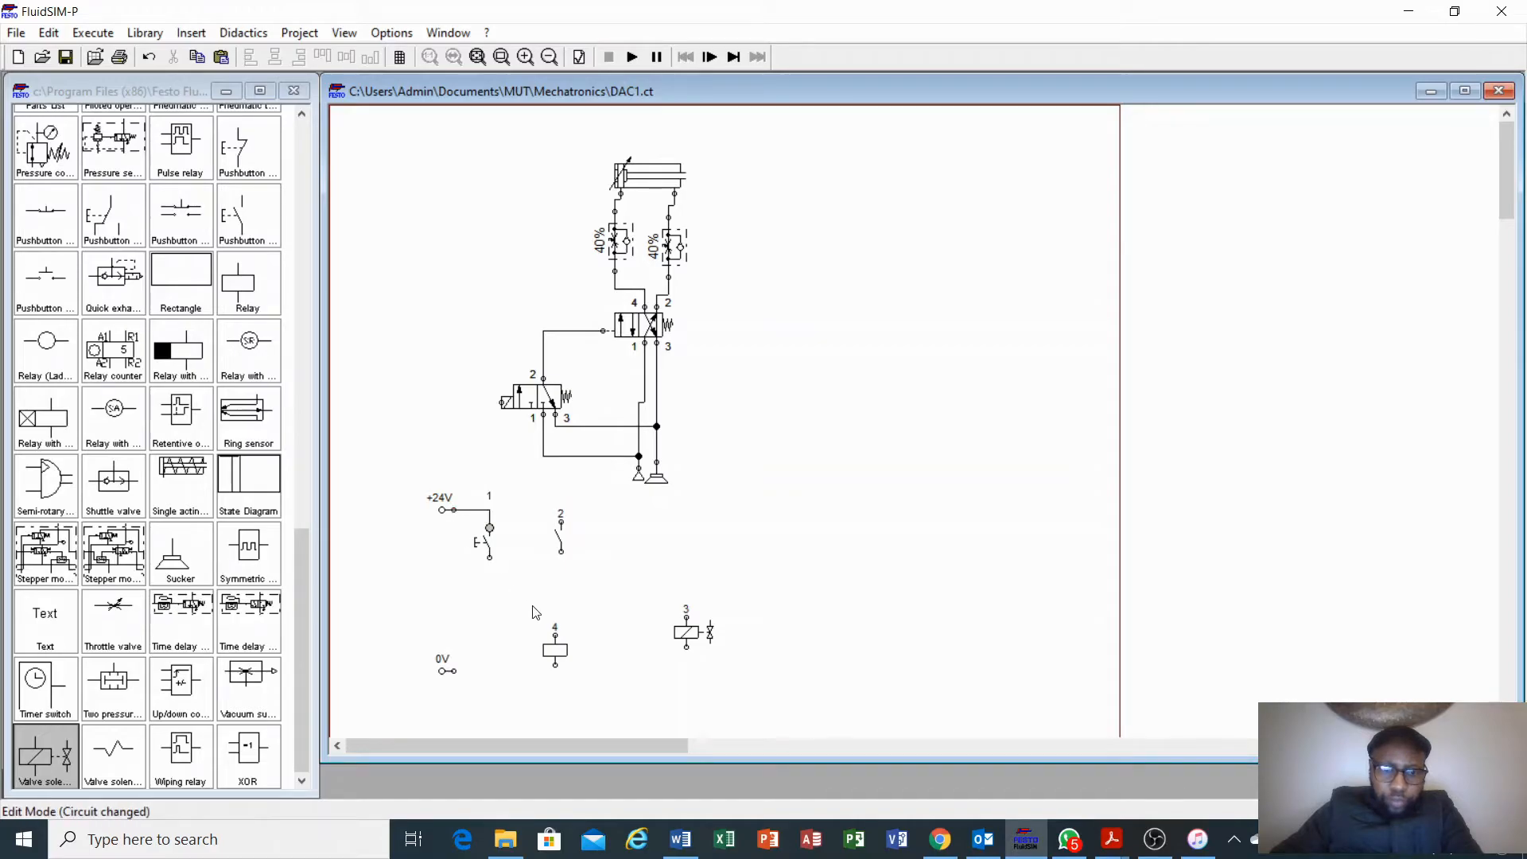
left_click_drag(559, 654, 478, 622)
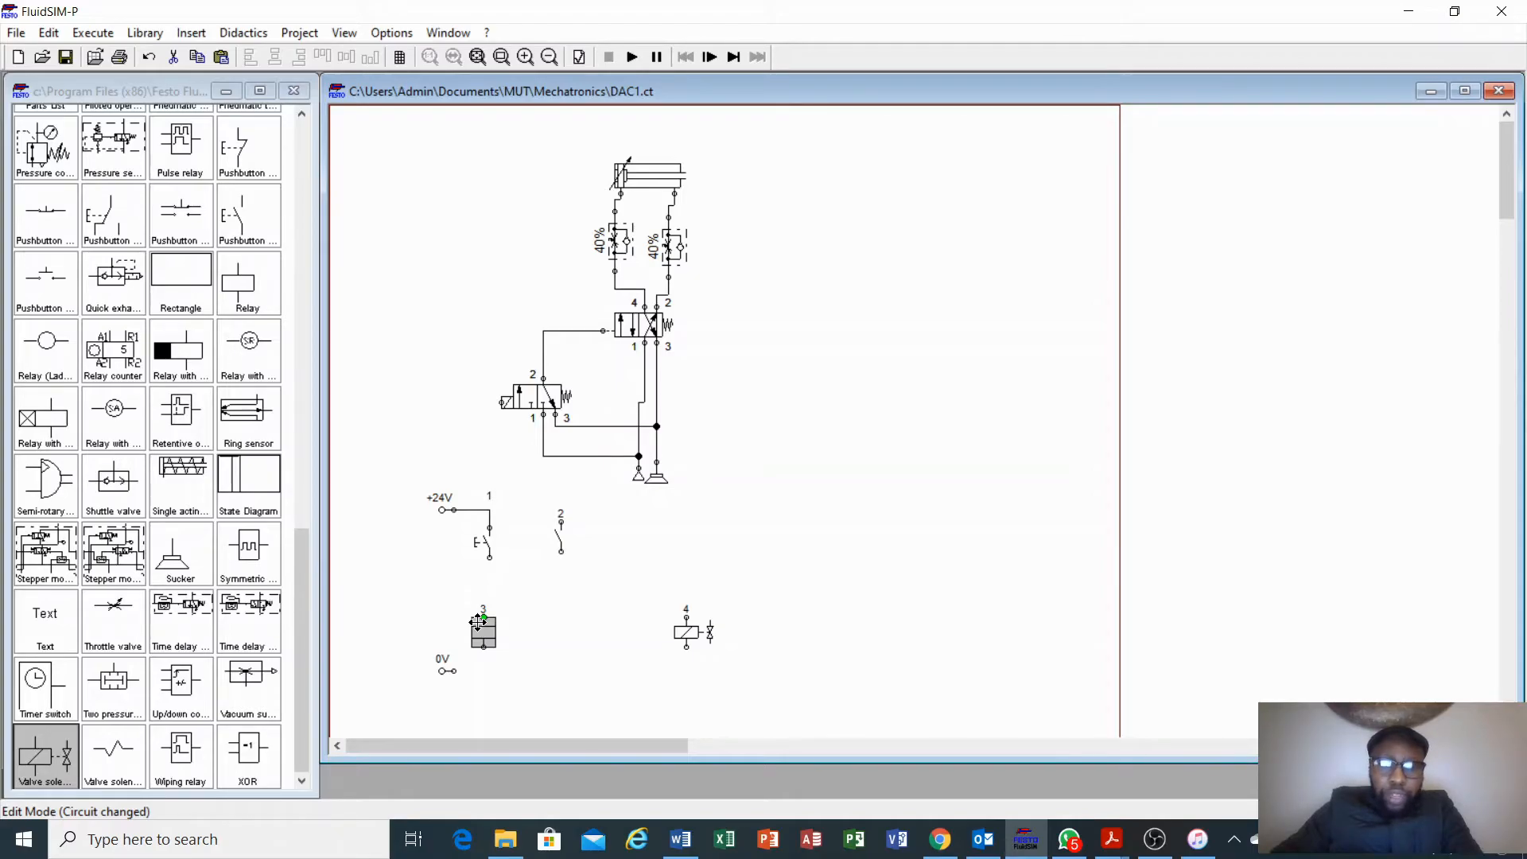
left_click_drag(478, 621, 480, 612)
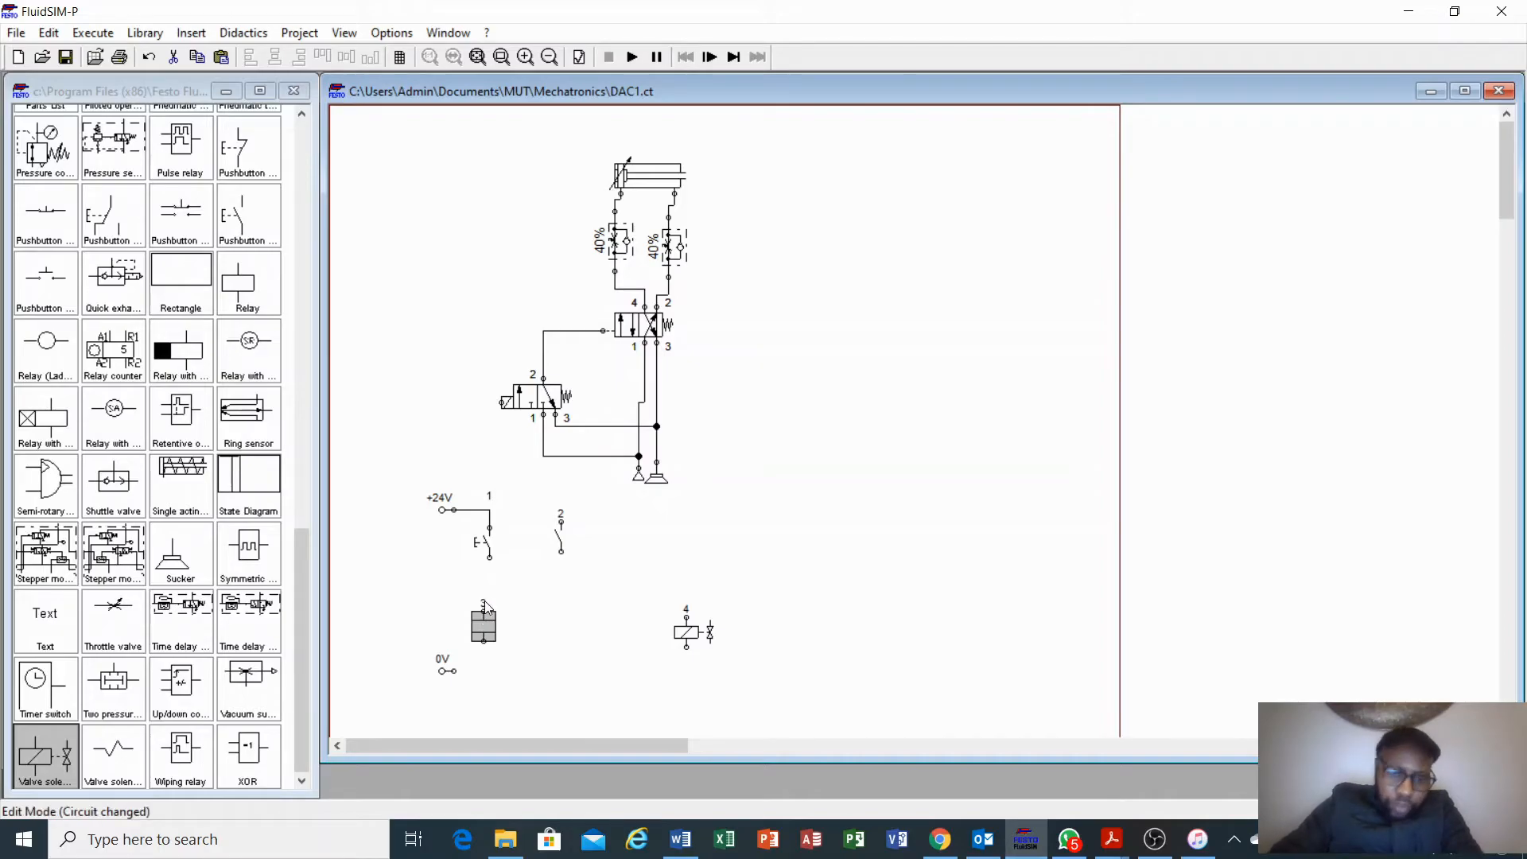
left_click_drag(484, 610, 489, 557)
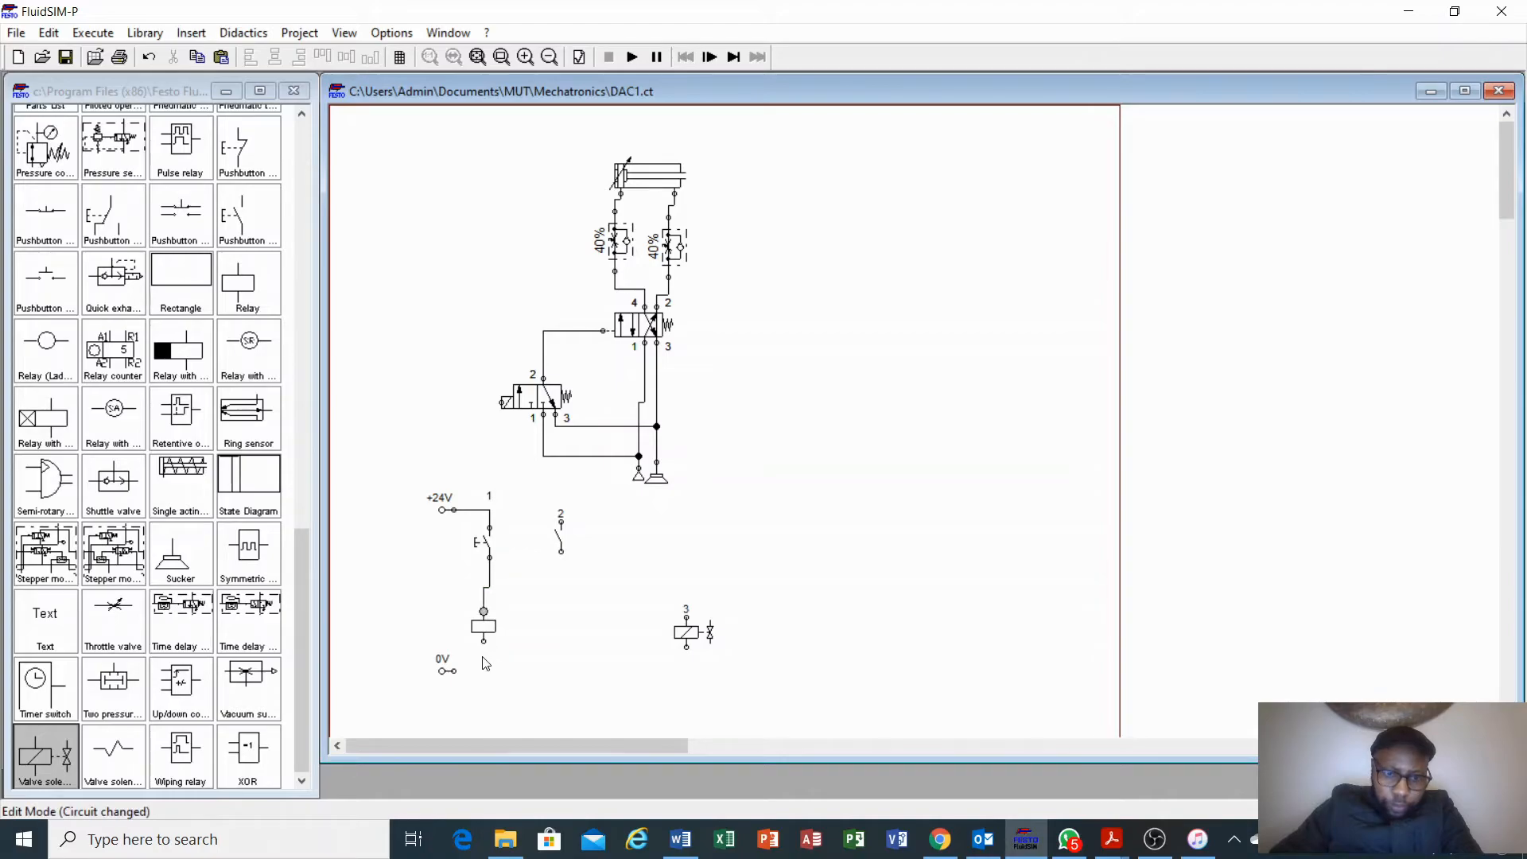
mouse_move(483, 642)
left_mouse_down()
mouse_move(453, 672)
mouse_move(497, 635)
left_mouse_up()
left_click(491, 635)
- Move the valve solenoid beneath the make switch, wire the two together, and connect the make switch to the +24V line above the pushbutton
left_click_drag(695, 632, 549, 631)
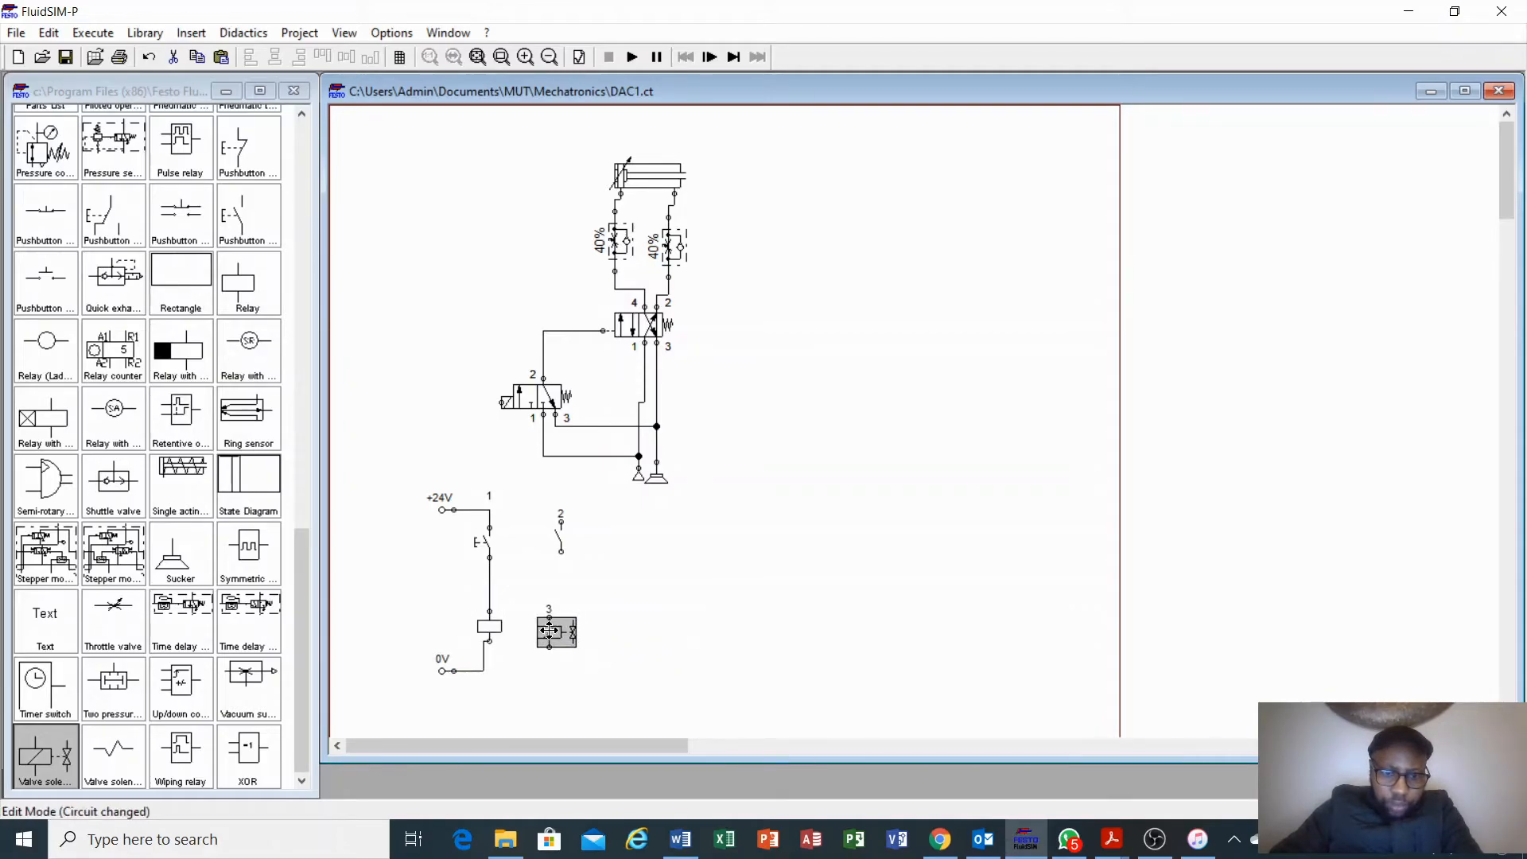
left_click(526, 650)
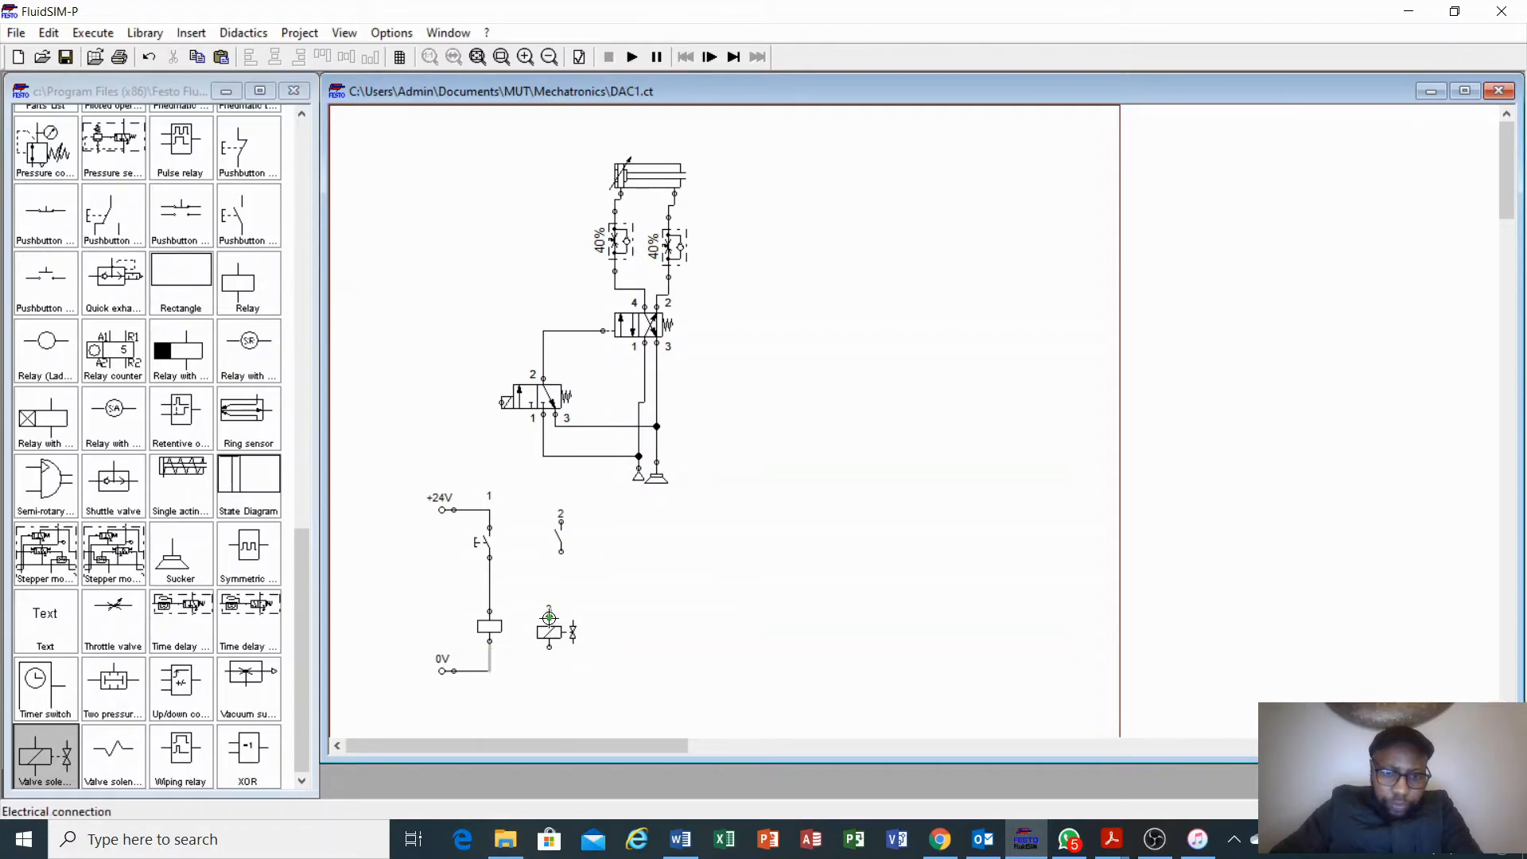
left_click_drag(548, 616, 490, 523)
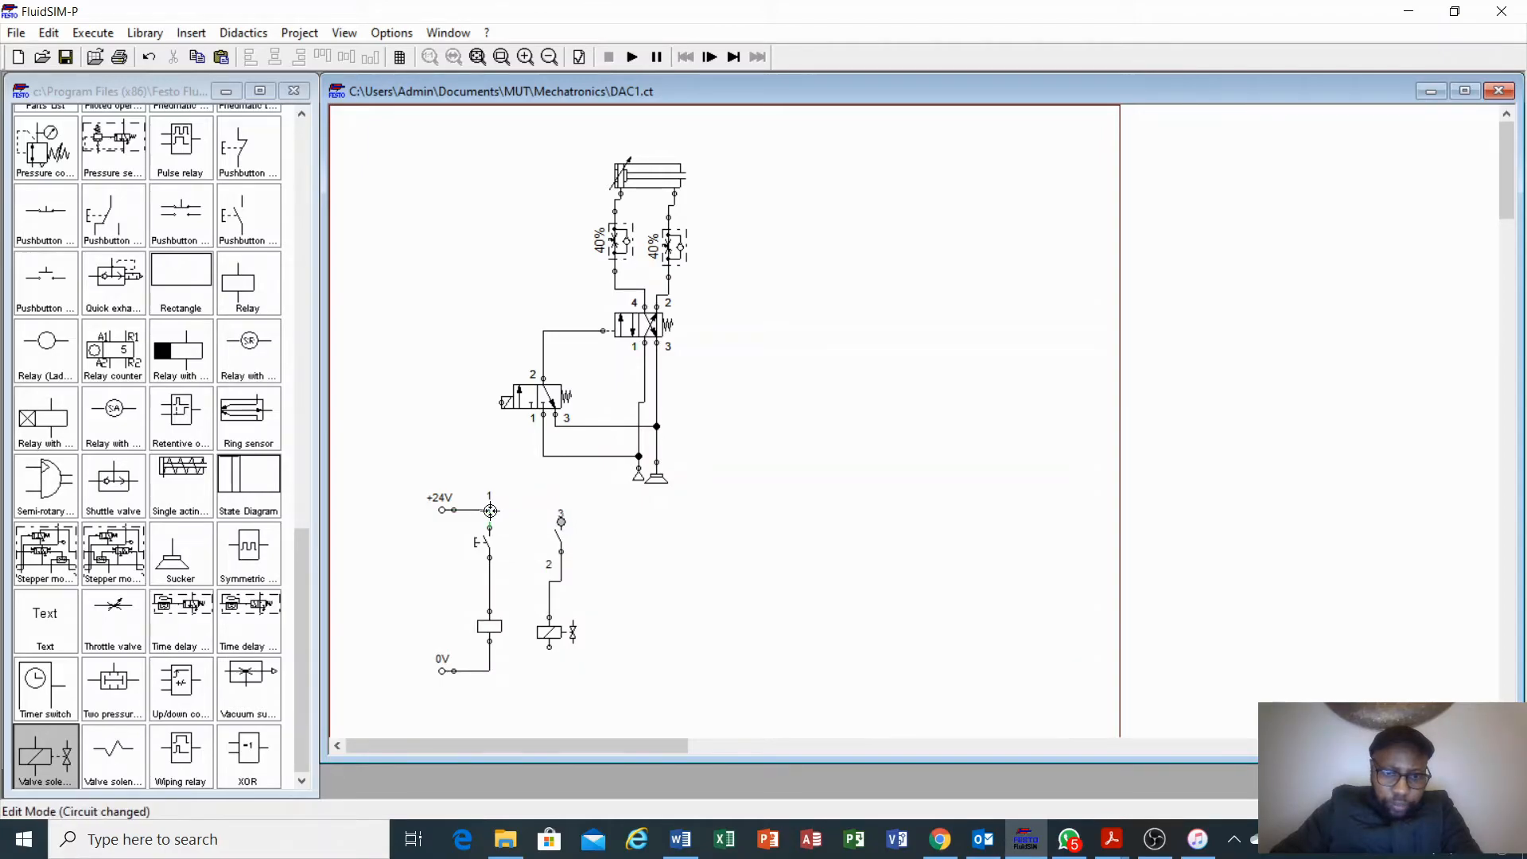
left_click_drag(490, 522, 521, 513)
left_click(490, 517)
left_click(516, 548)
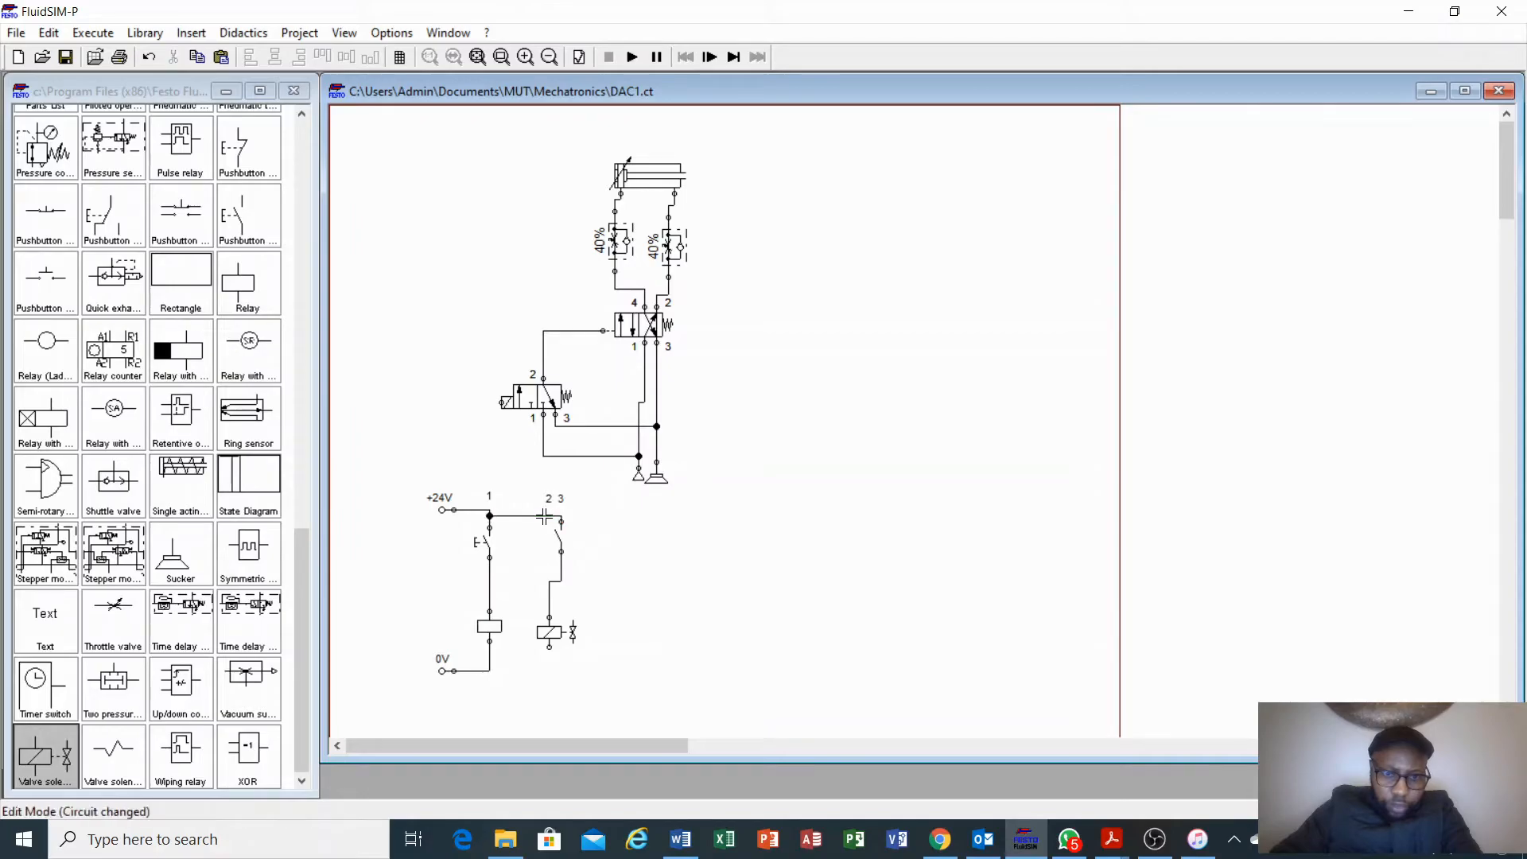
- Align the make switch's branch line and junction with the +24V line, and connect the valve solenoid's lower terminal to the 0V line
left_click_drag(540, 516, 540, 508)
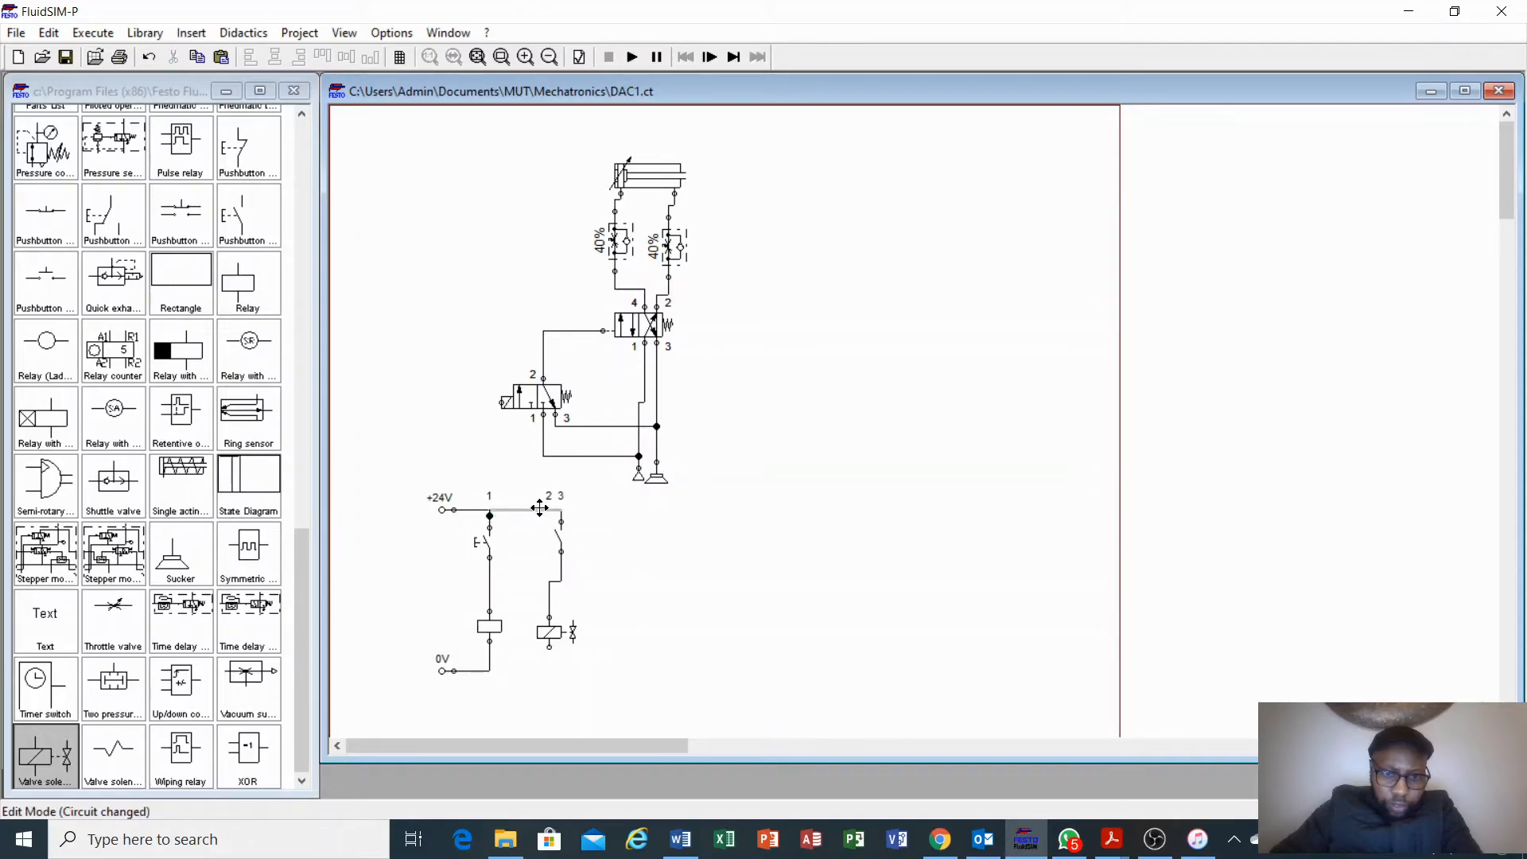
left_click(490, 508)
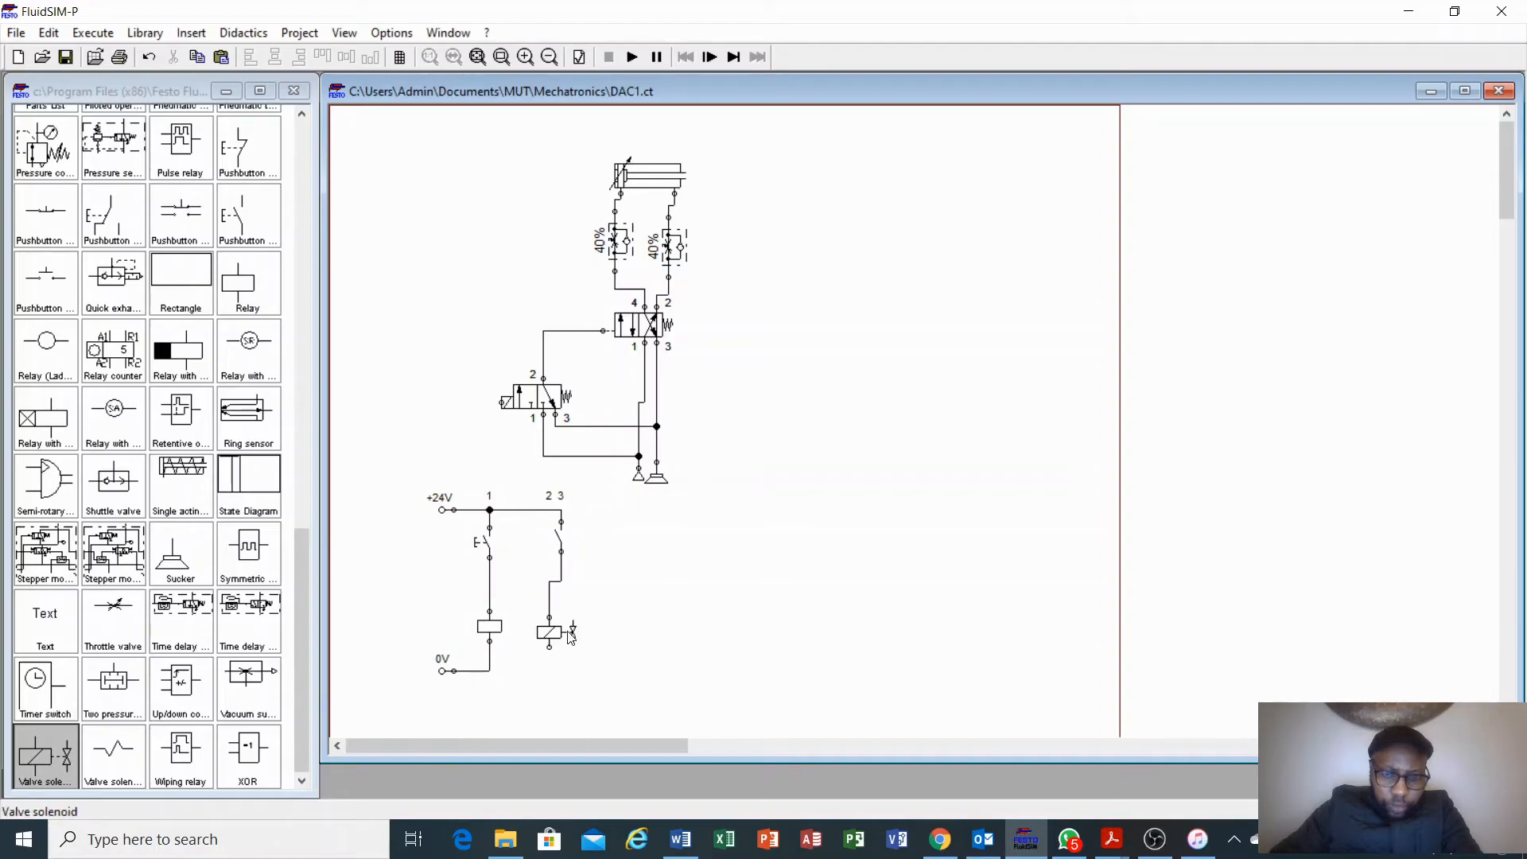
left_click_drag(550, 657, 490, 671)
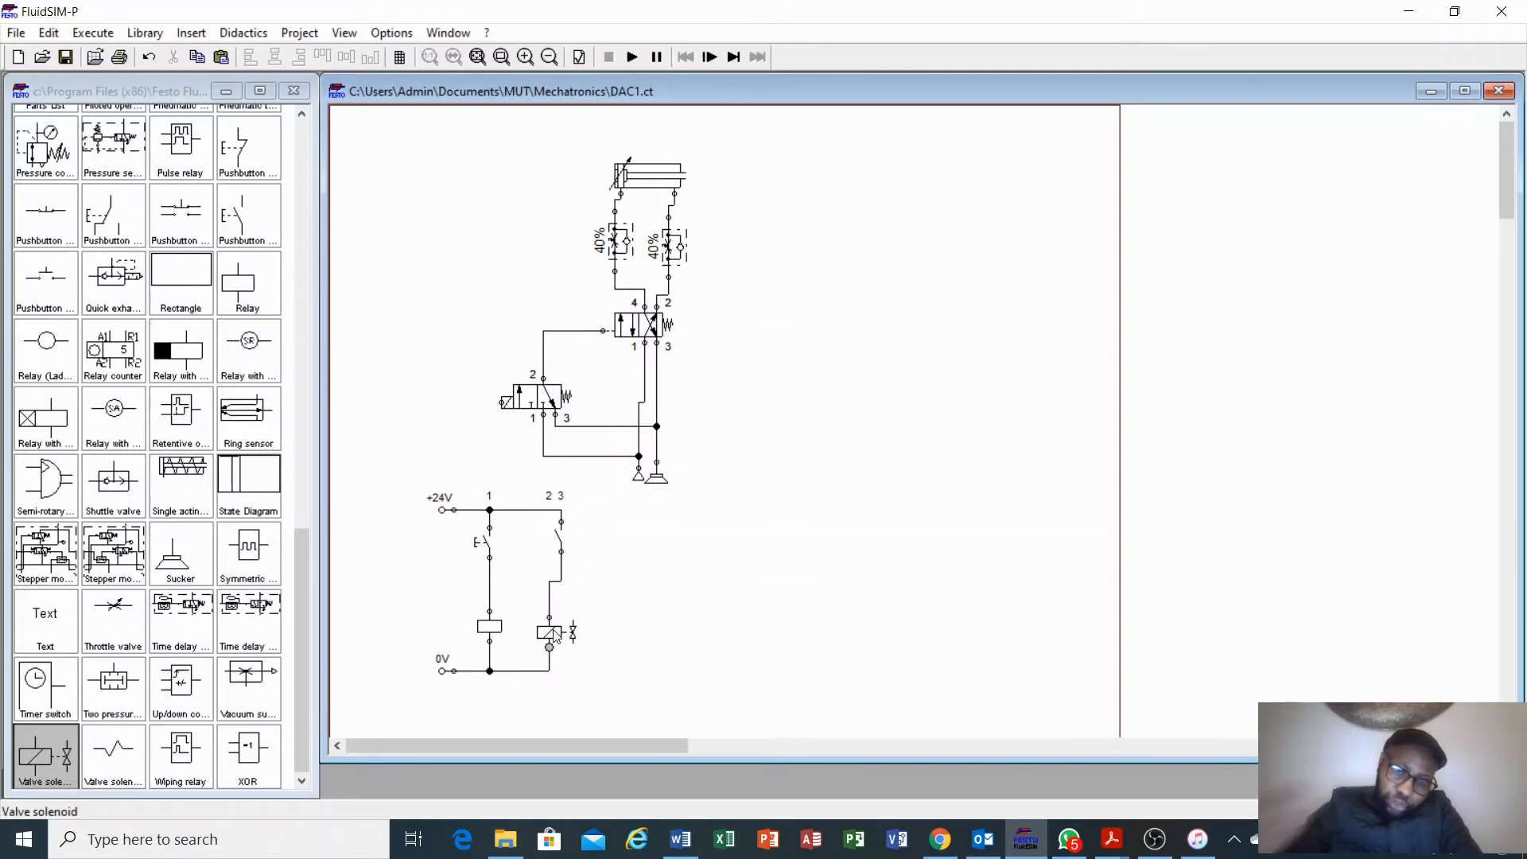
- Label both the relay and the make switch K1 so the relay operates the switch
double_click(491, 631)
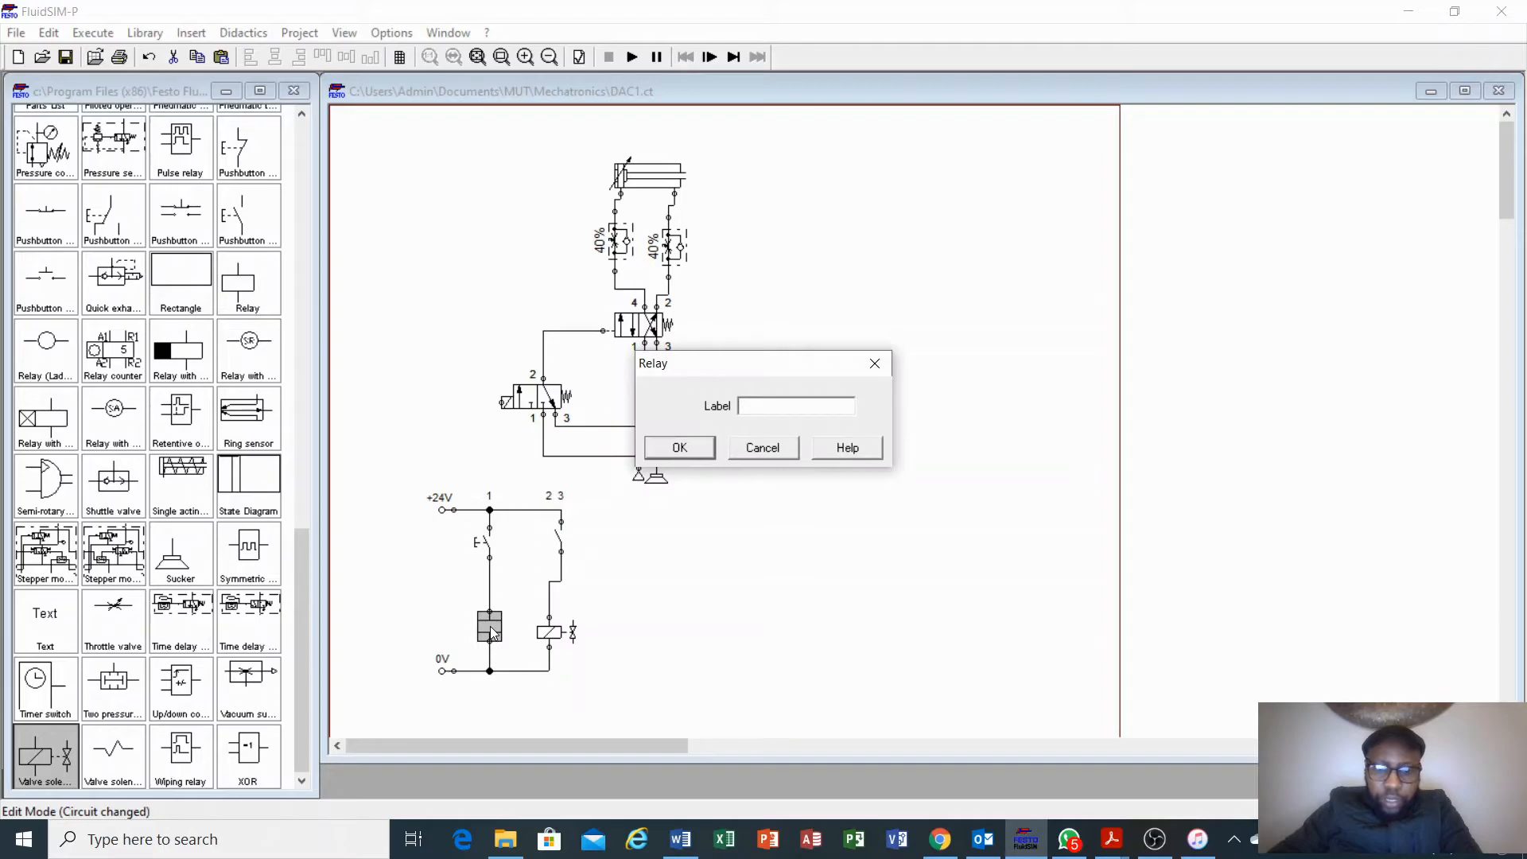
type("k1")
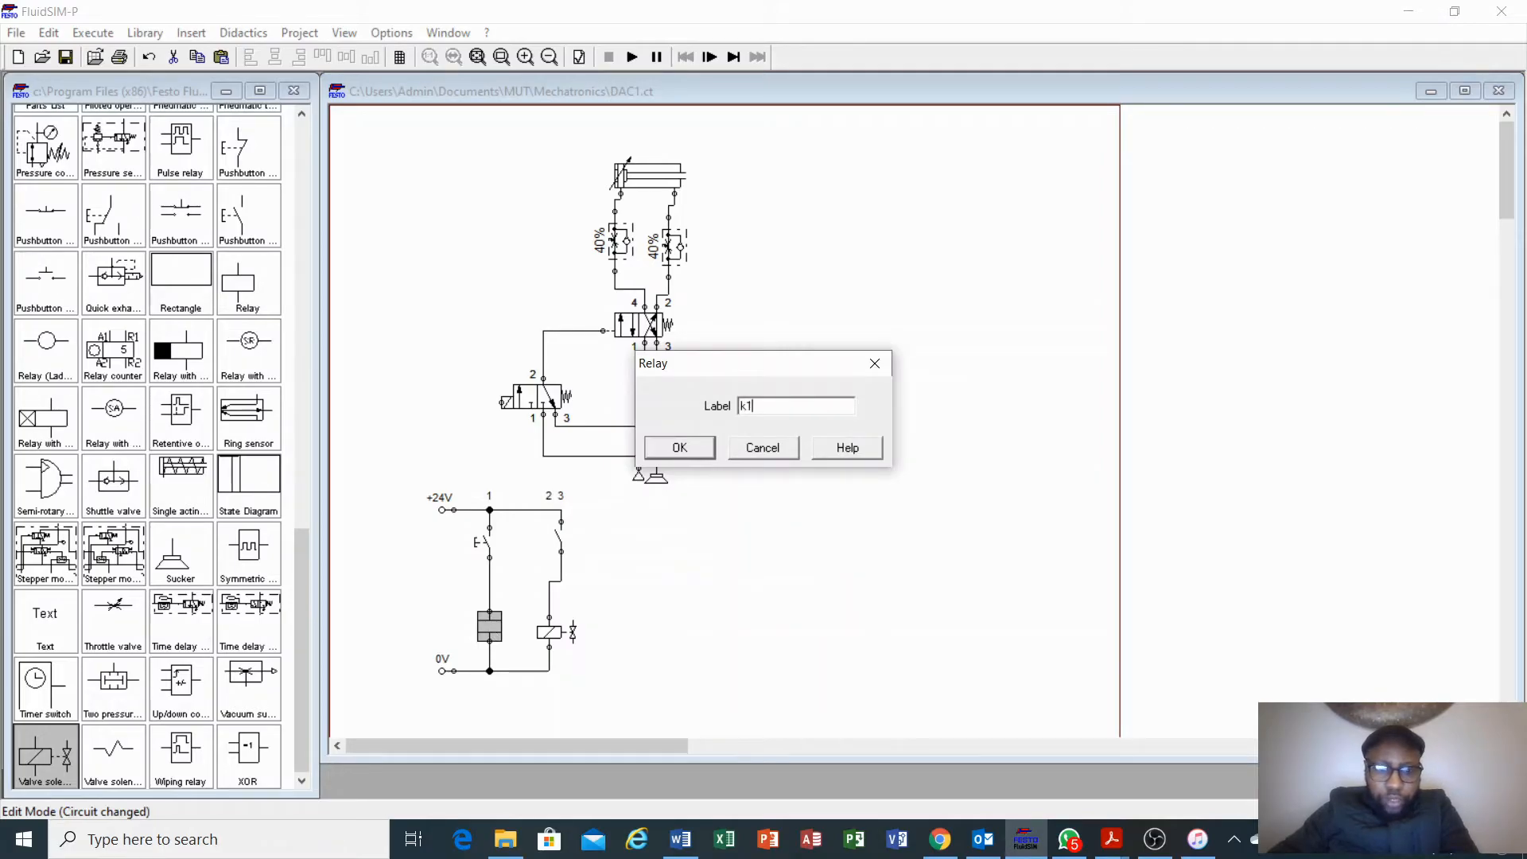
key("Return")
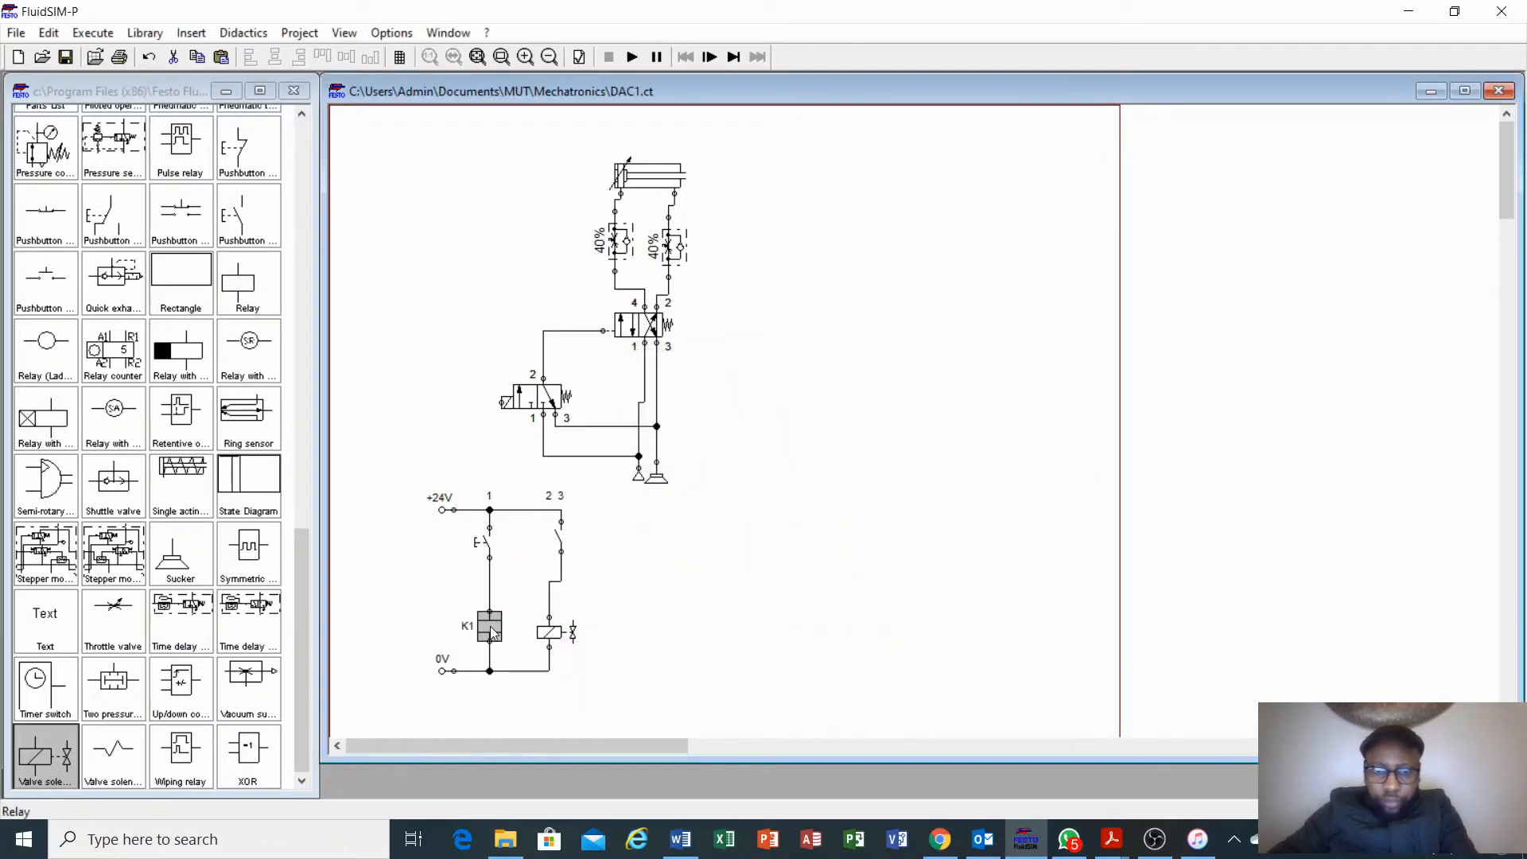
double_click(563, 541)
left_click(773, 460)
type("k")
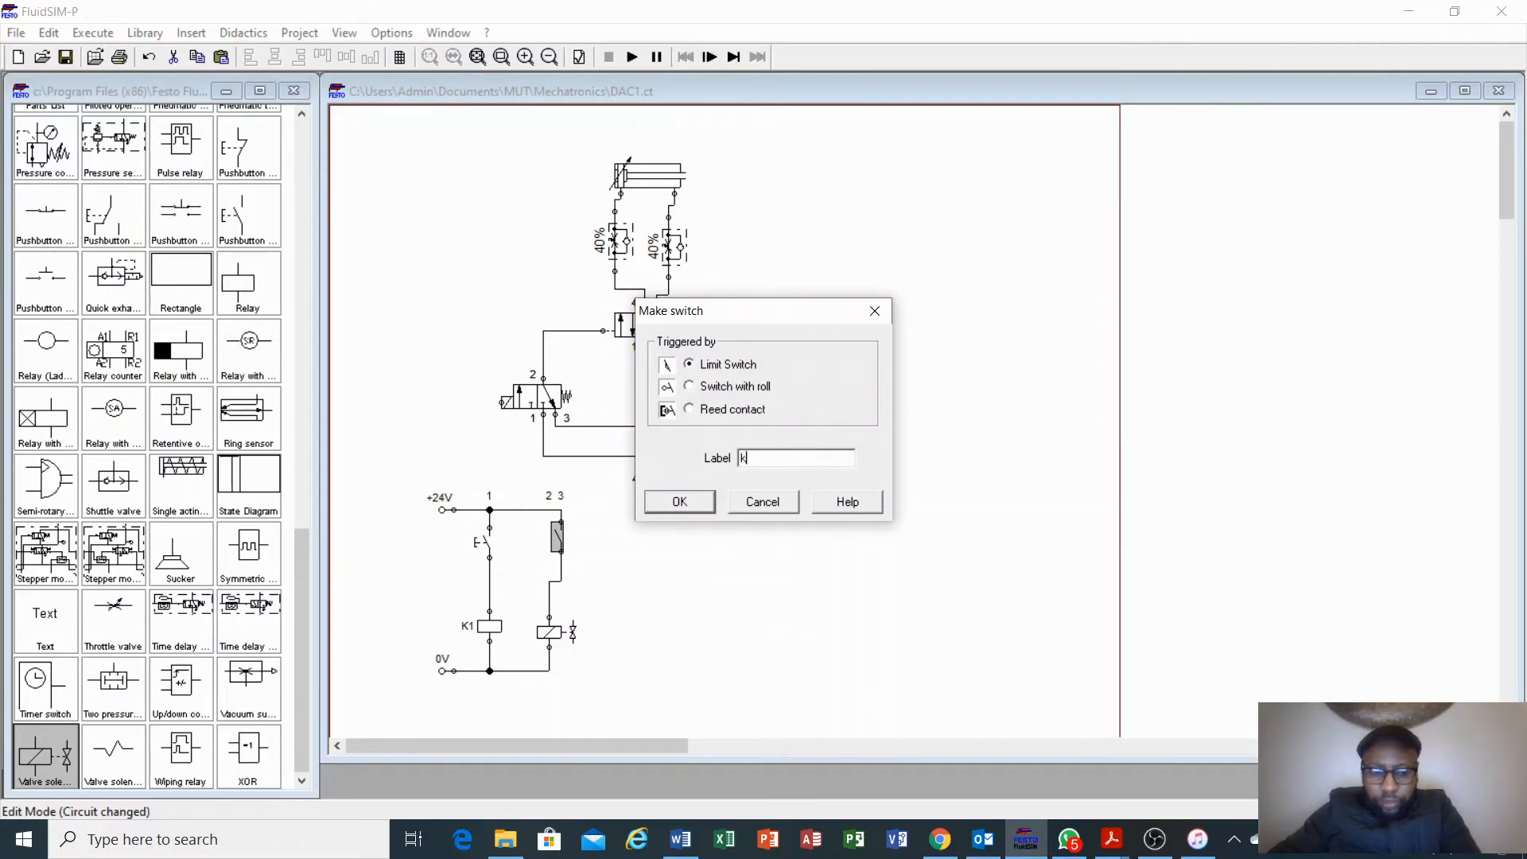
type("1")
key("Return")
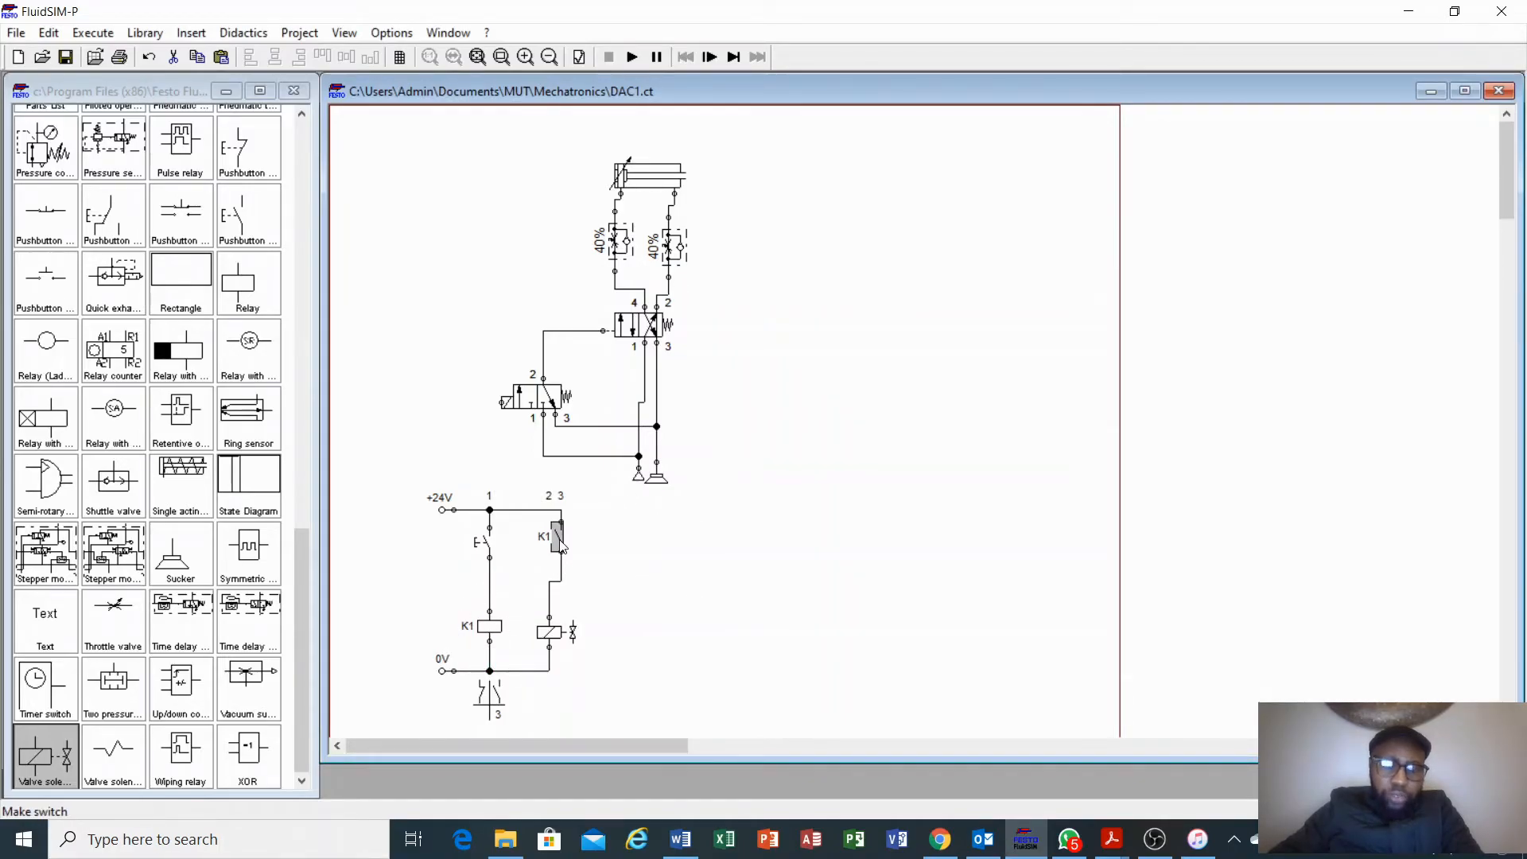
- Label the valve solenoid in the electrical circuit Y1 and give the 3/n valve's solenoid connection the same label
double_click(558, 636)
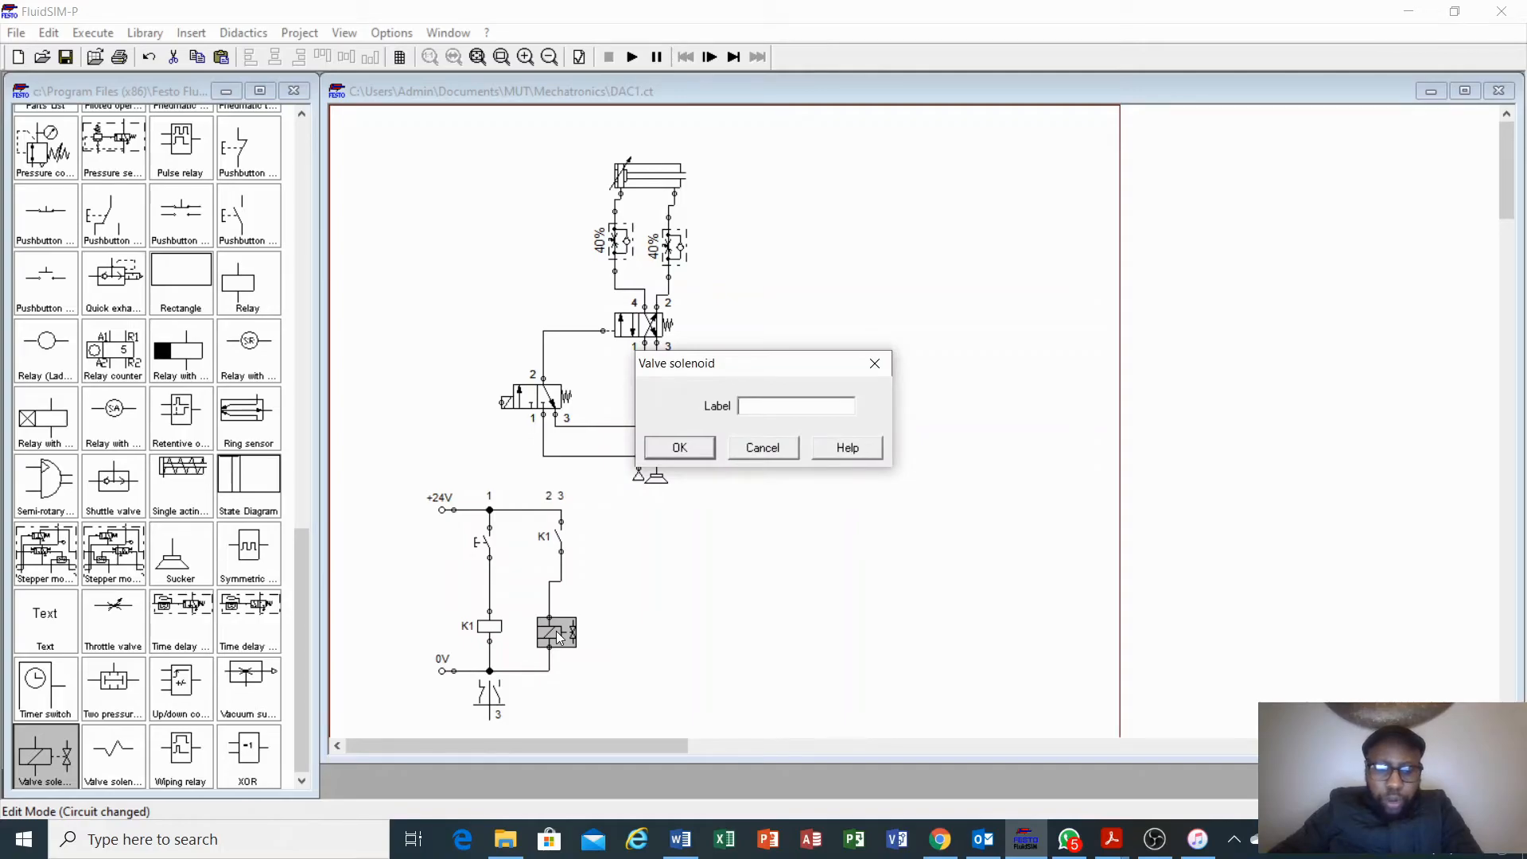
type("y1")
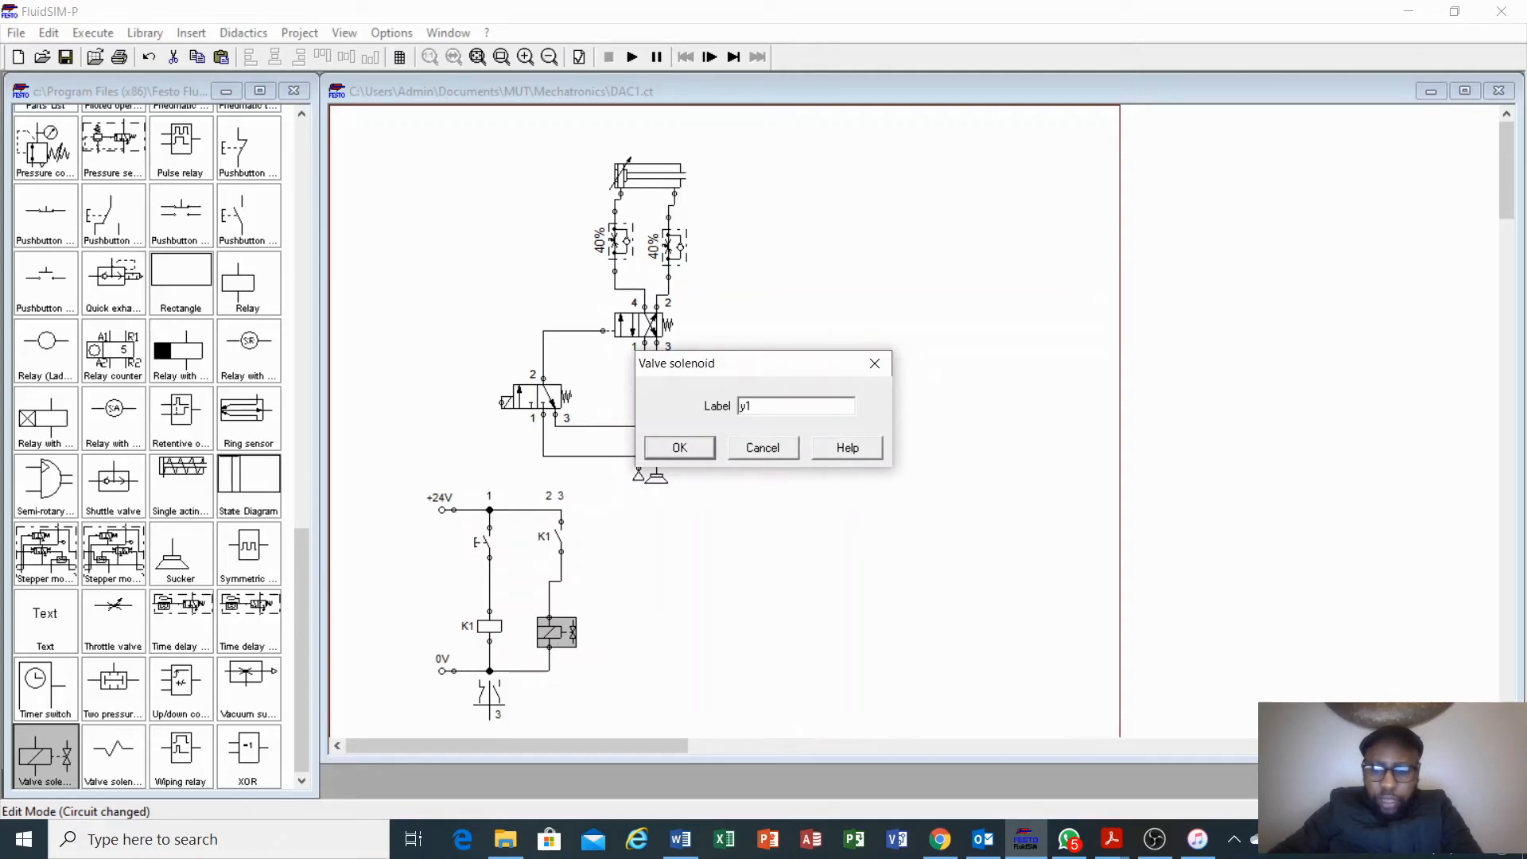
key("Return")
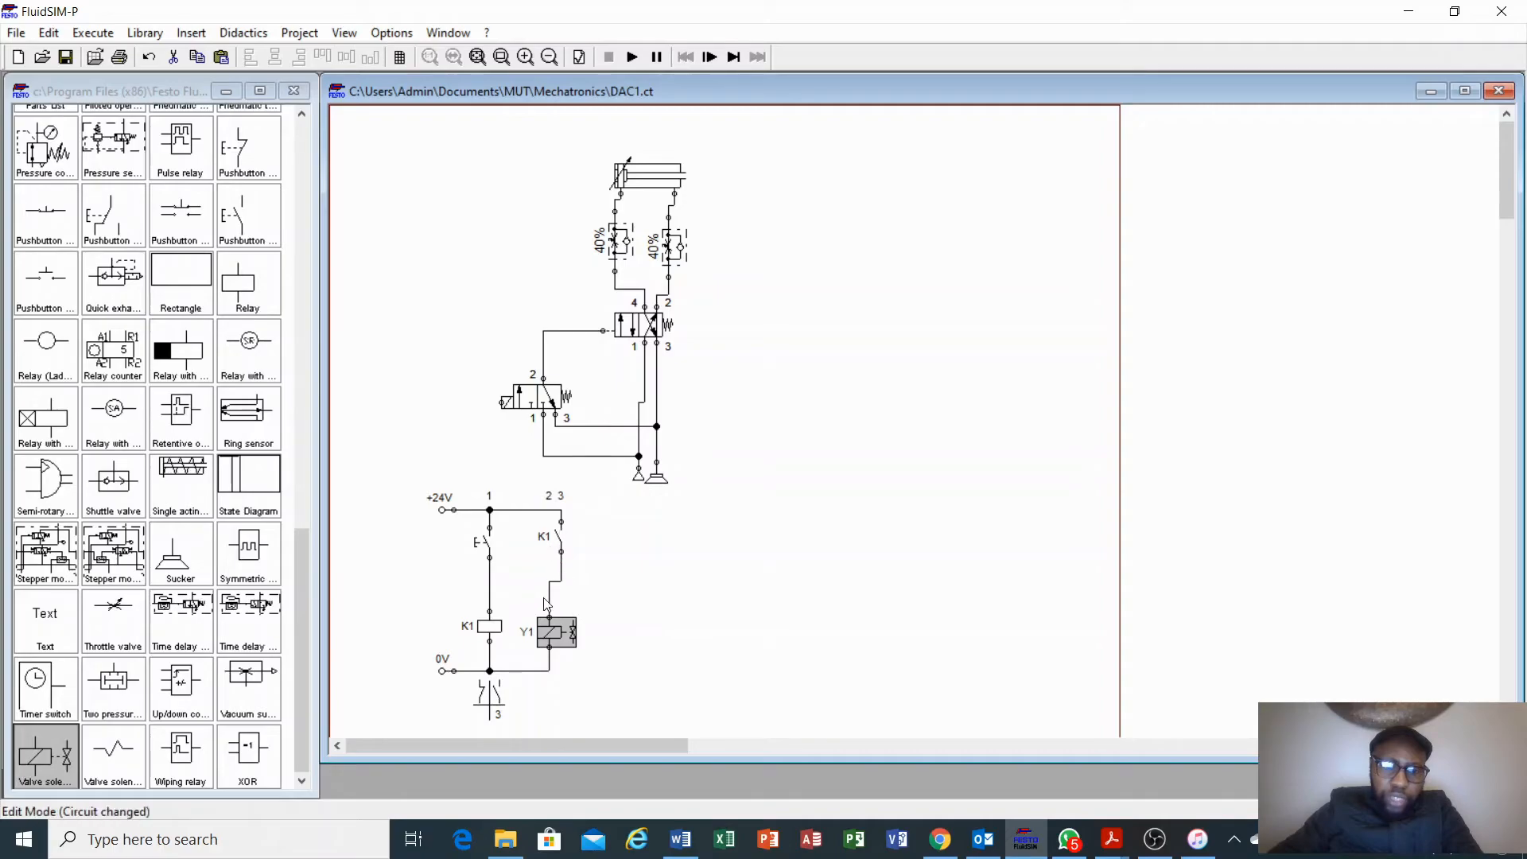
double_click(502, 403)
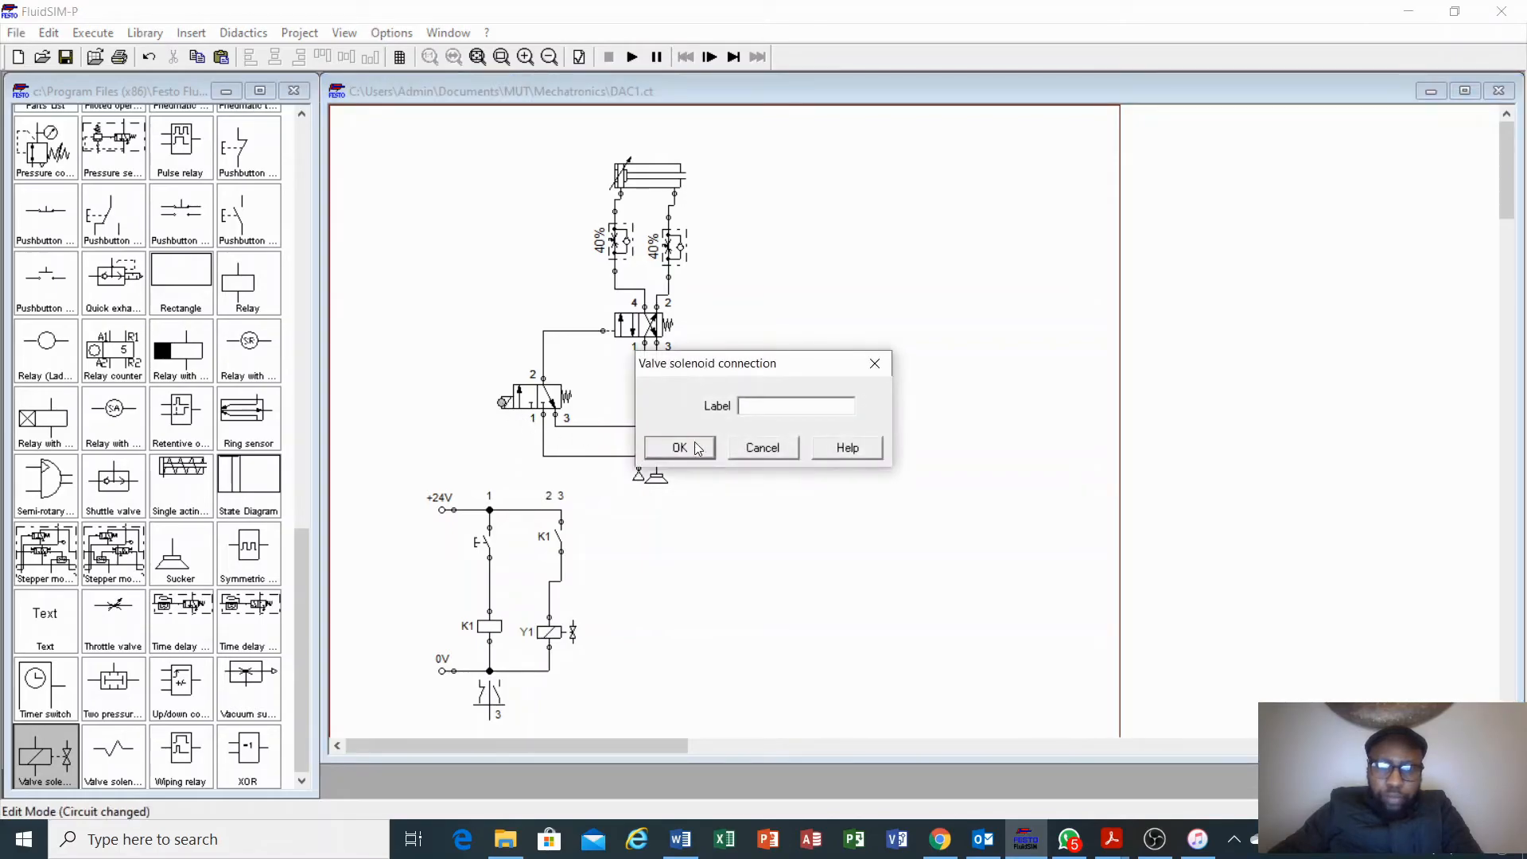
type("y1")
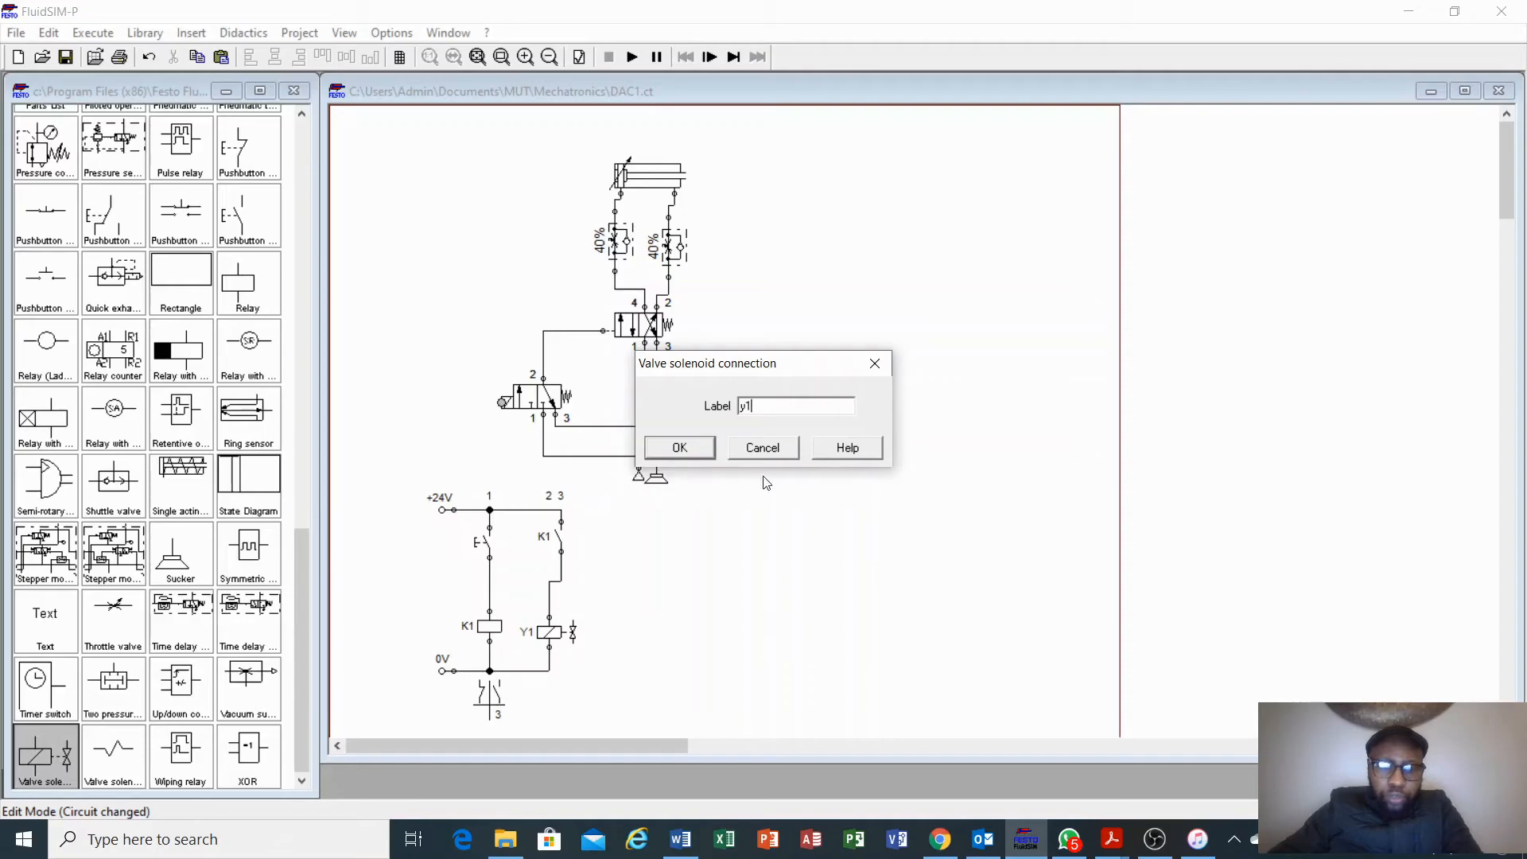
left_click(699, 447)
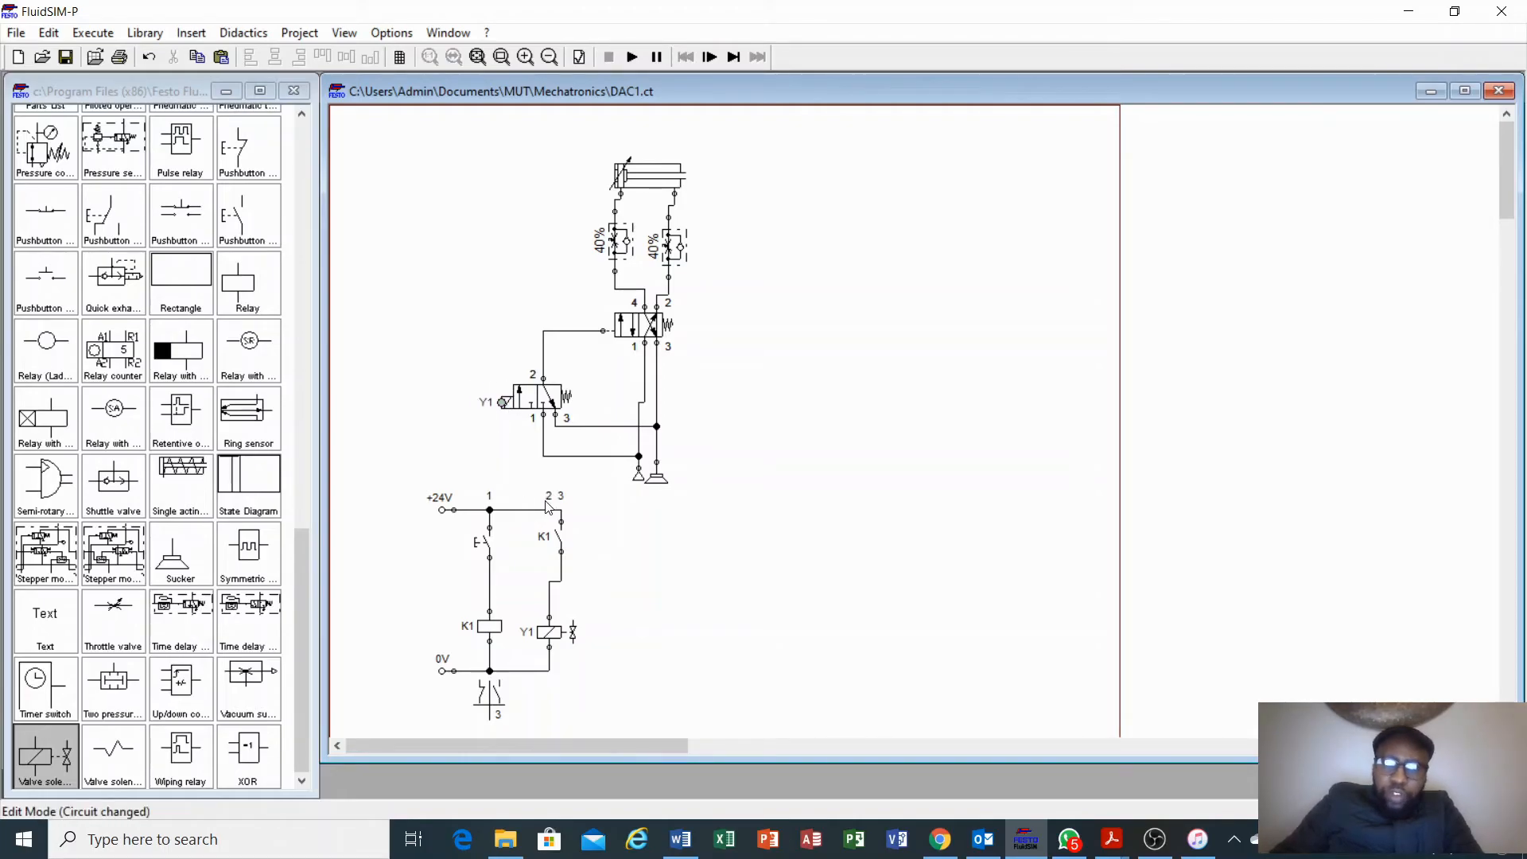
- Delete the line between the 4/n valve's port 3 and the exhaust T-junction, and redraw it
left_click(656, 381)
key("Delete")
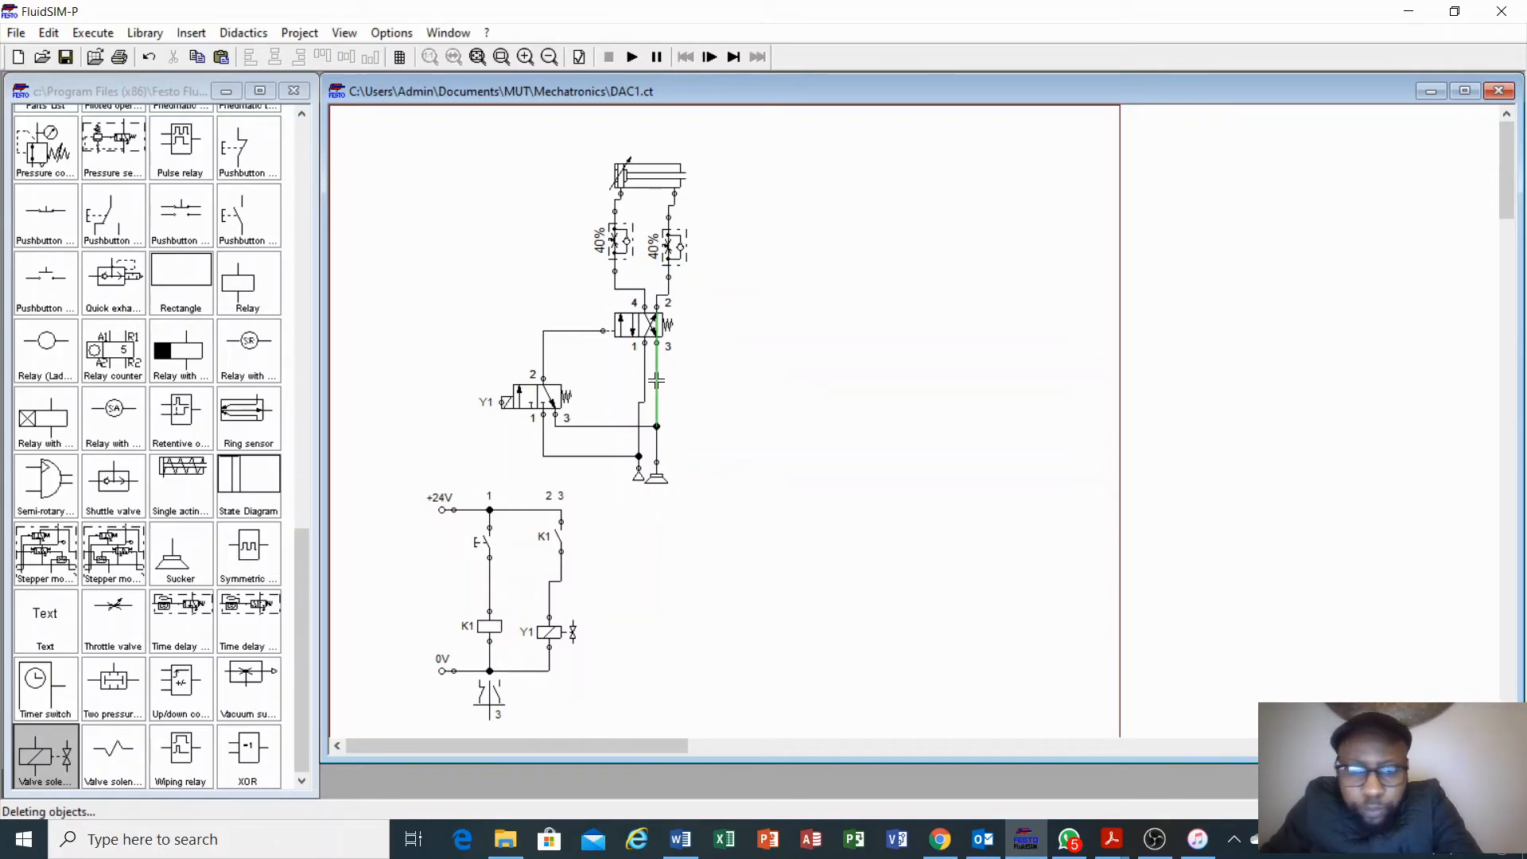
left_click_drag(663, 407, 656, 427)
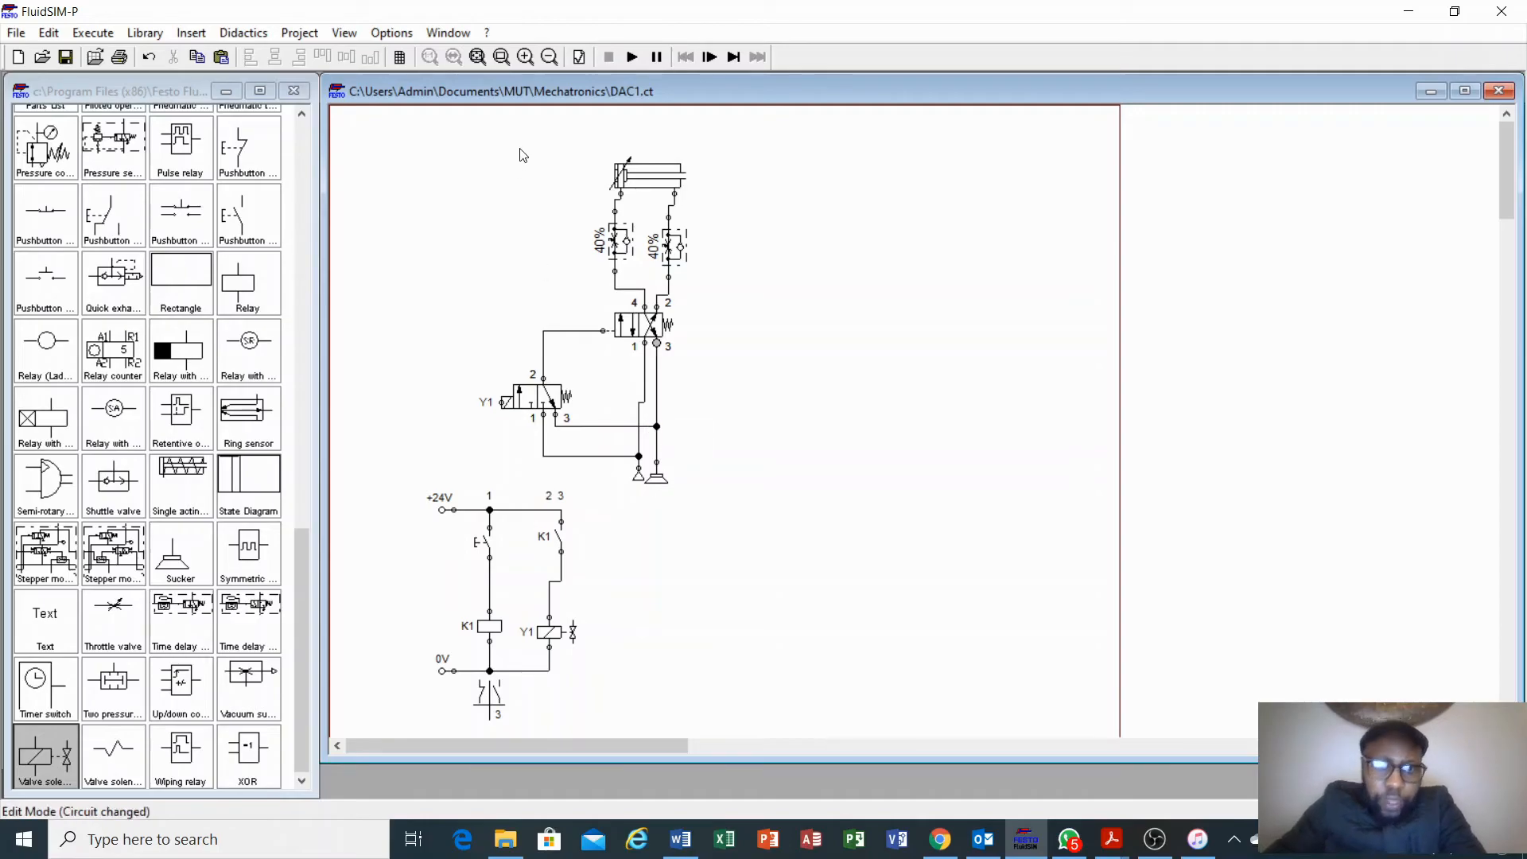
- Simulate the circuit and operate the electrical pushbutton to extend and retract the cylinder
left_click(634, 57)
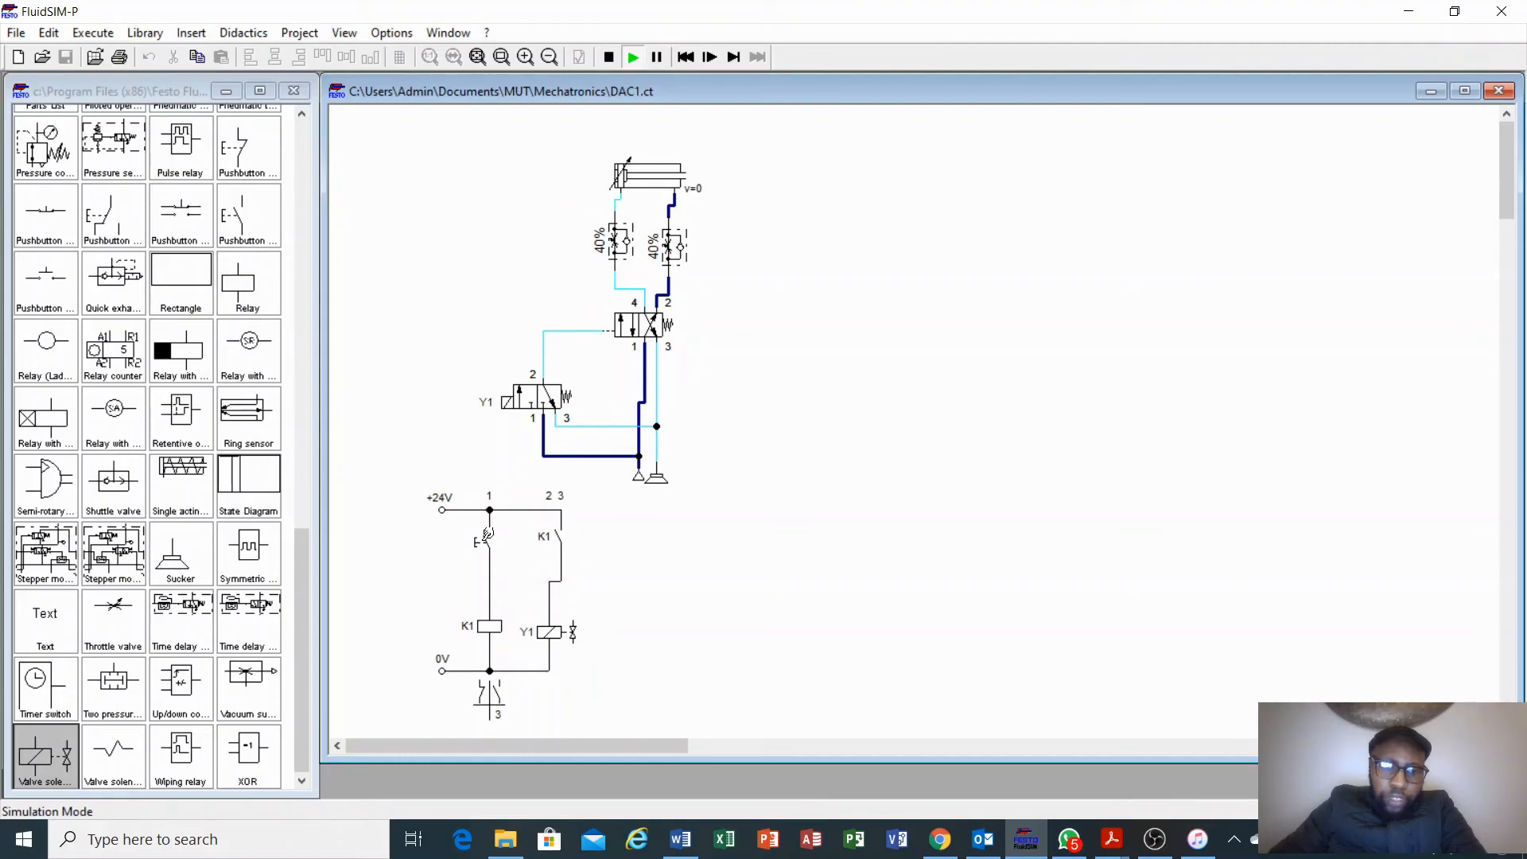
left_click(488, 534)
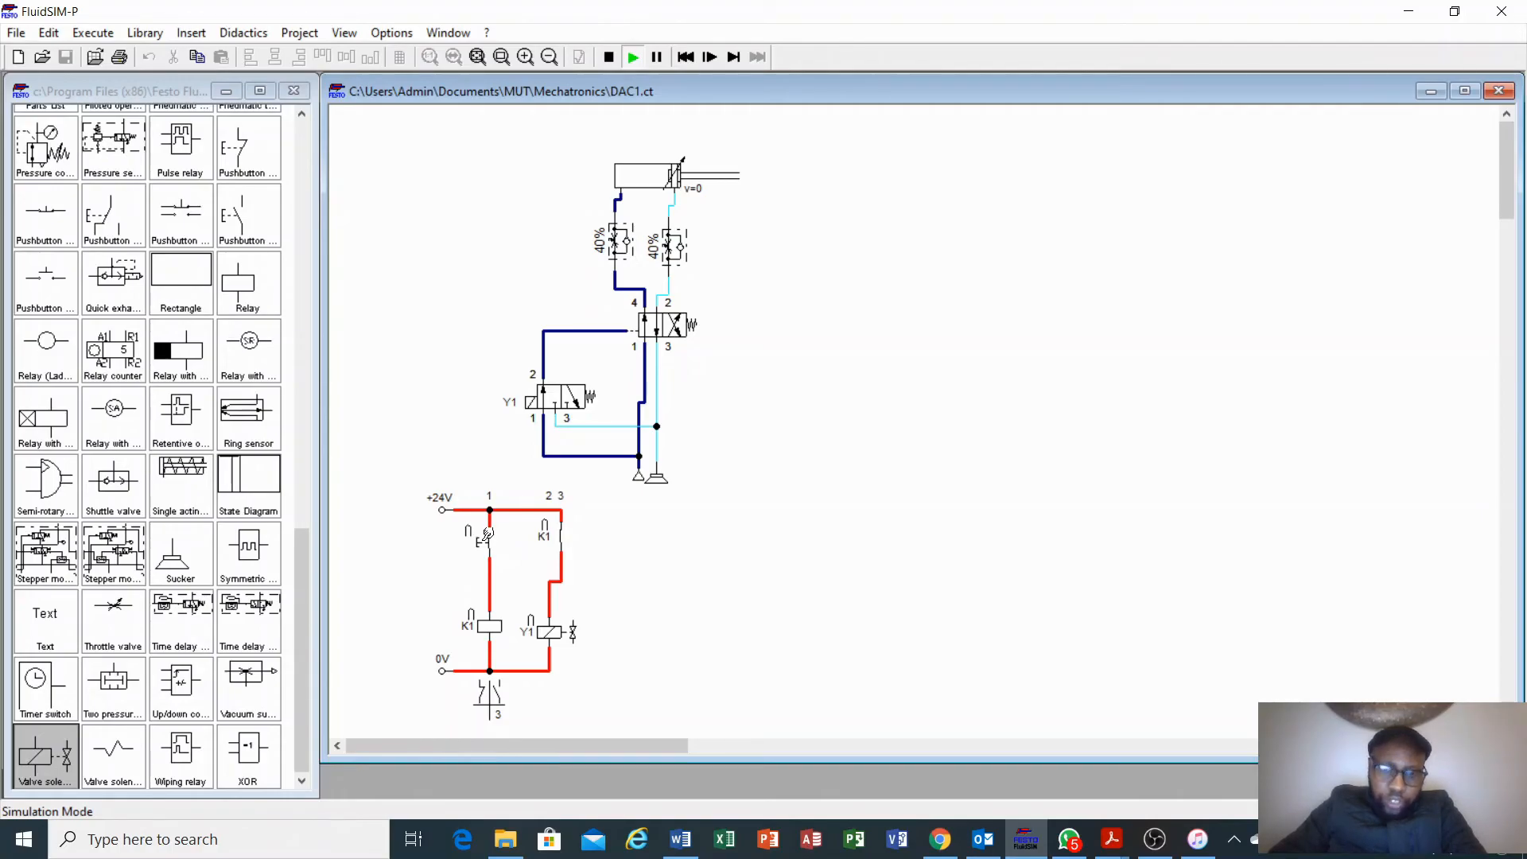
left_click(487, 534)
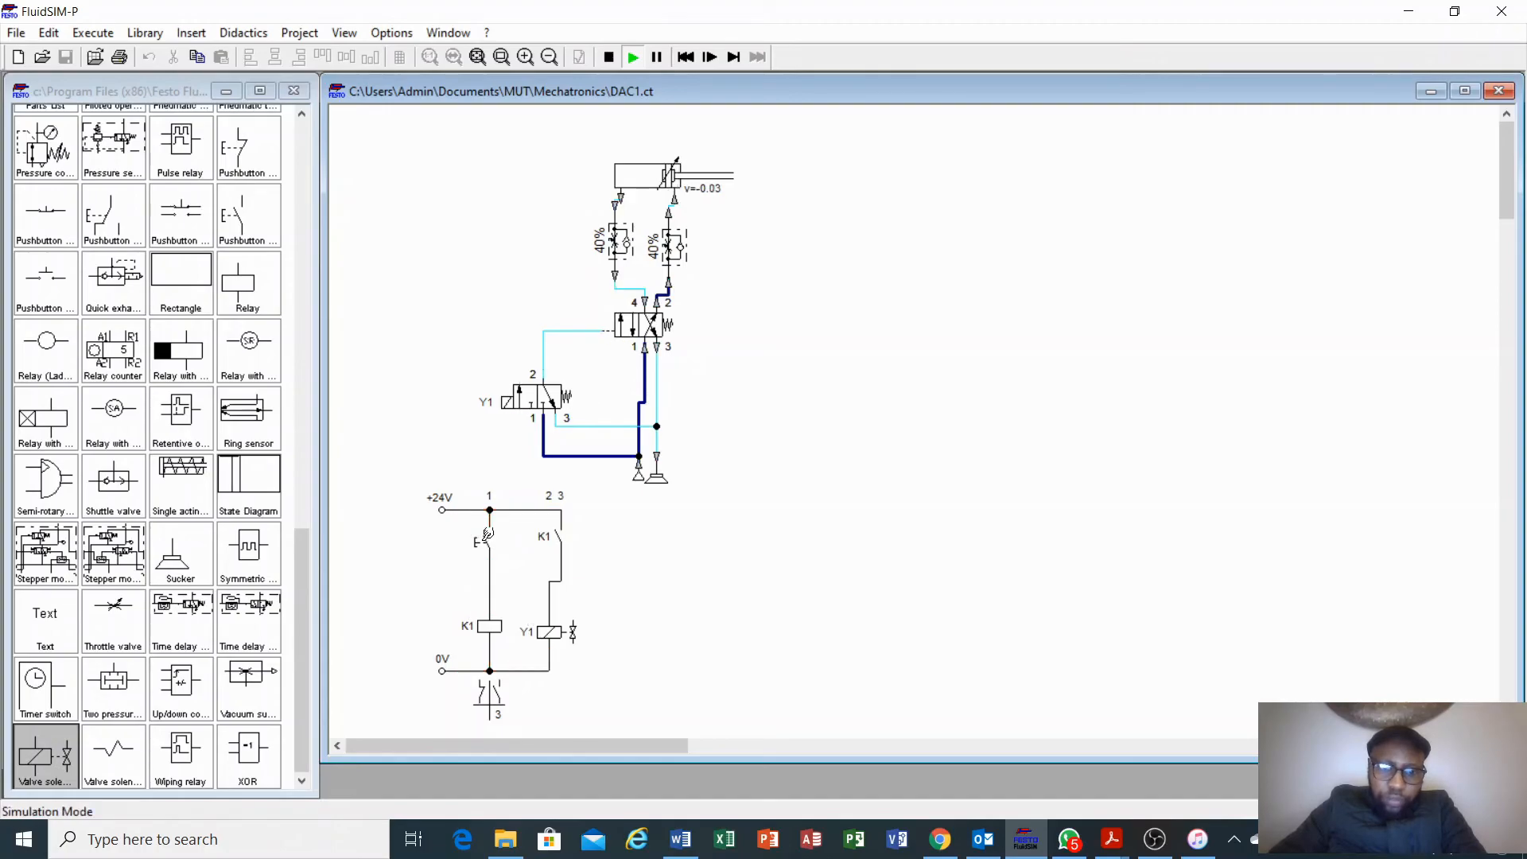